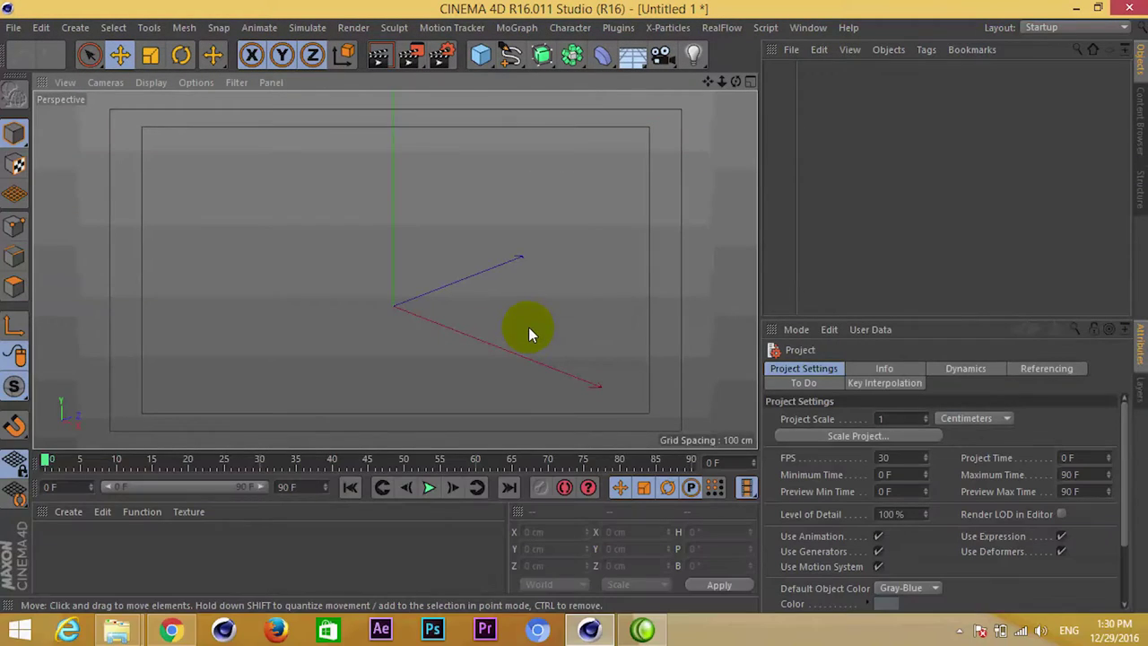
Add a cylinder and shorten it to about 88.139 cm tall
scroll(485, 305, down, 3)
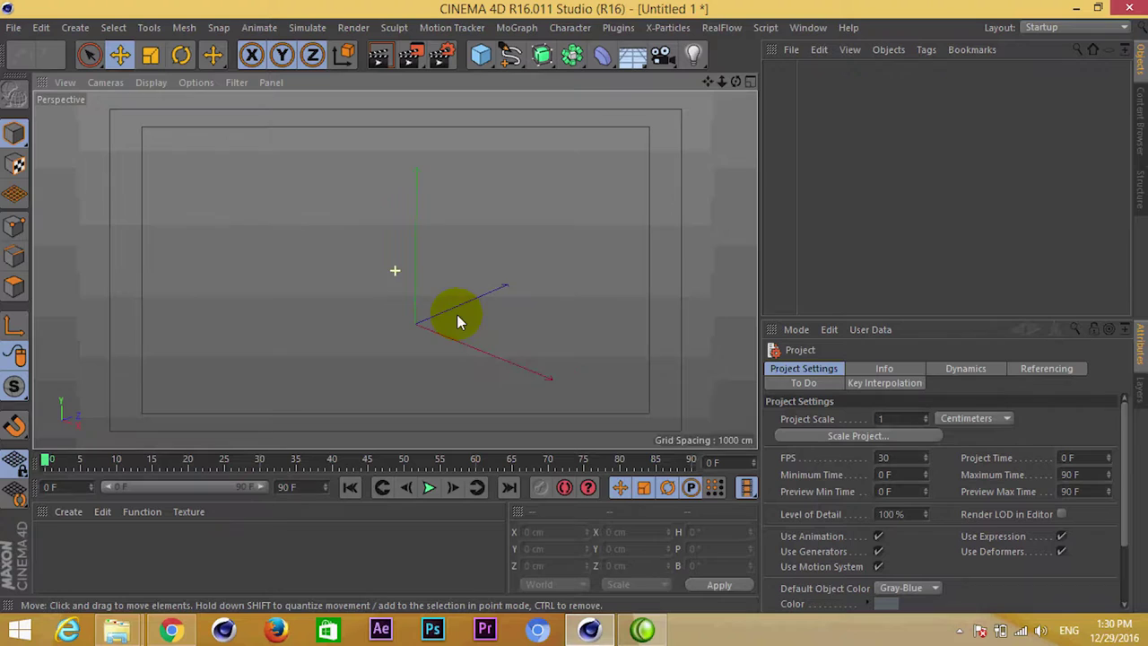
scroll(455, 285, down, 3)
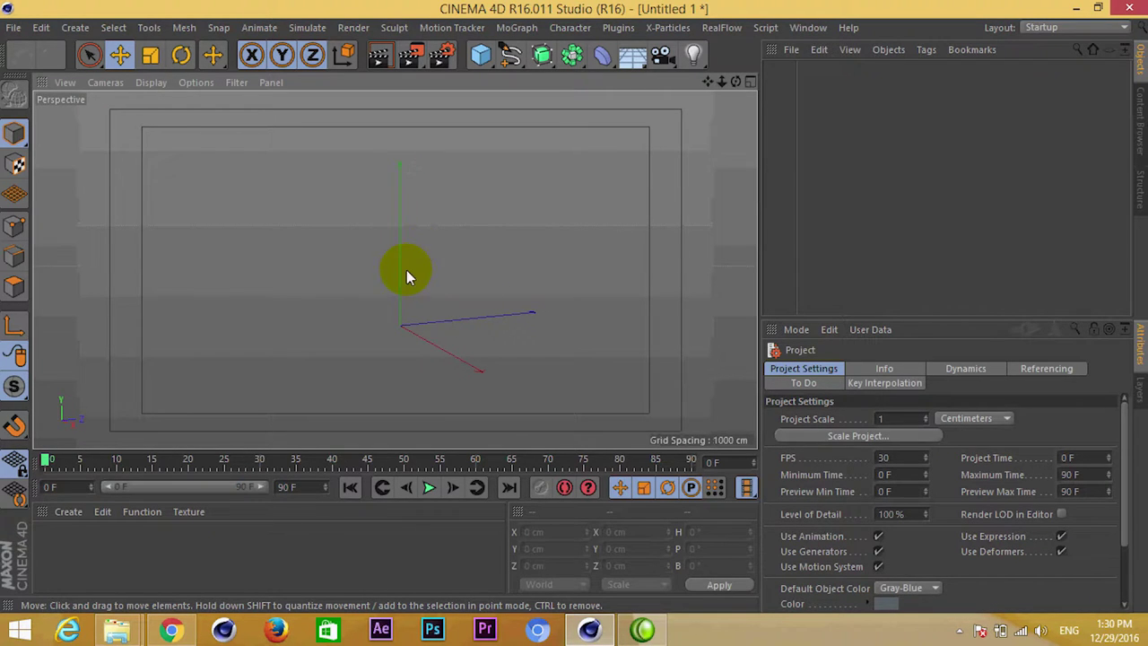
alt+drag(387, 190, 413, 286)
click(480, 55)
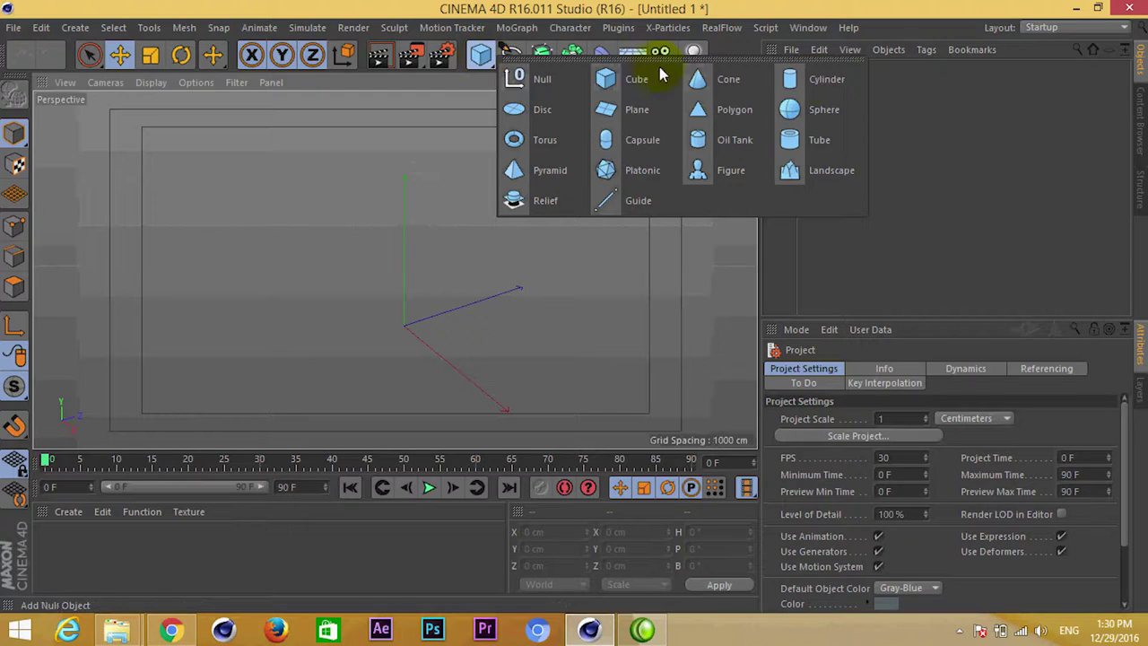
click(818, 78)
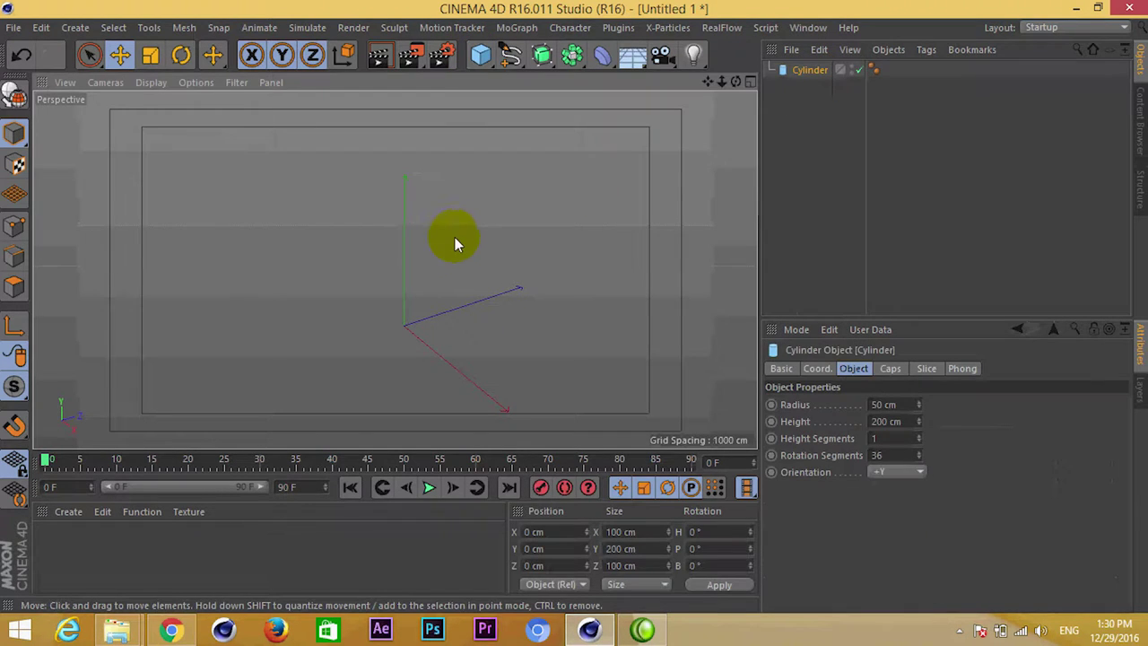
scroll(413, 286, up, 3)
mouse_move(406, 285)
mouse_down()
mouse_move(406, 318)
mouse_move(401, 241)
mouse_up()
Set the viewport display to Gouraud Shading (Lines) to show the cylinder's edges
scroll(401, 241, up, 3)
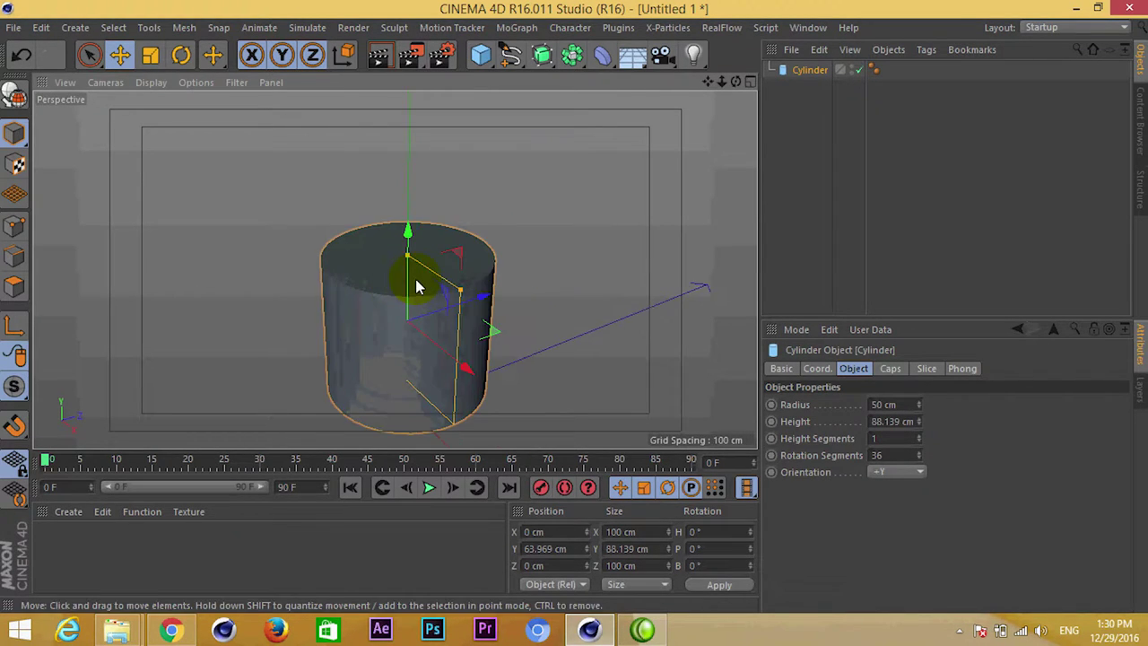
click(151, 56)
click(150, 82)
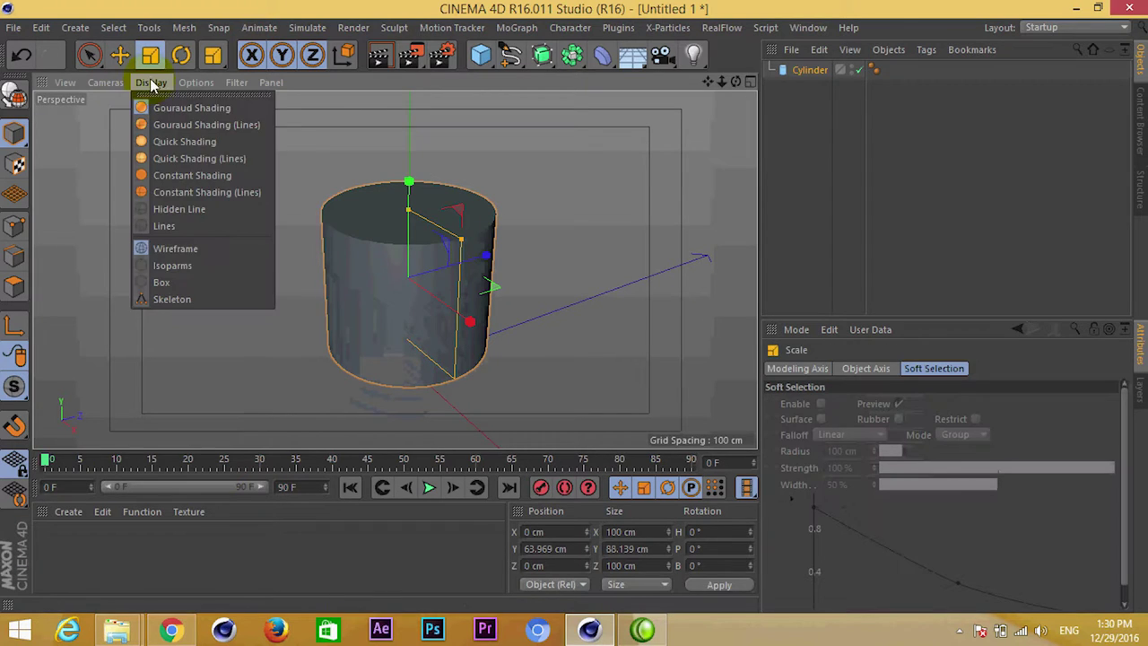
click(206, 125)
alt+drag(354, 287, 399, 262)
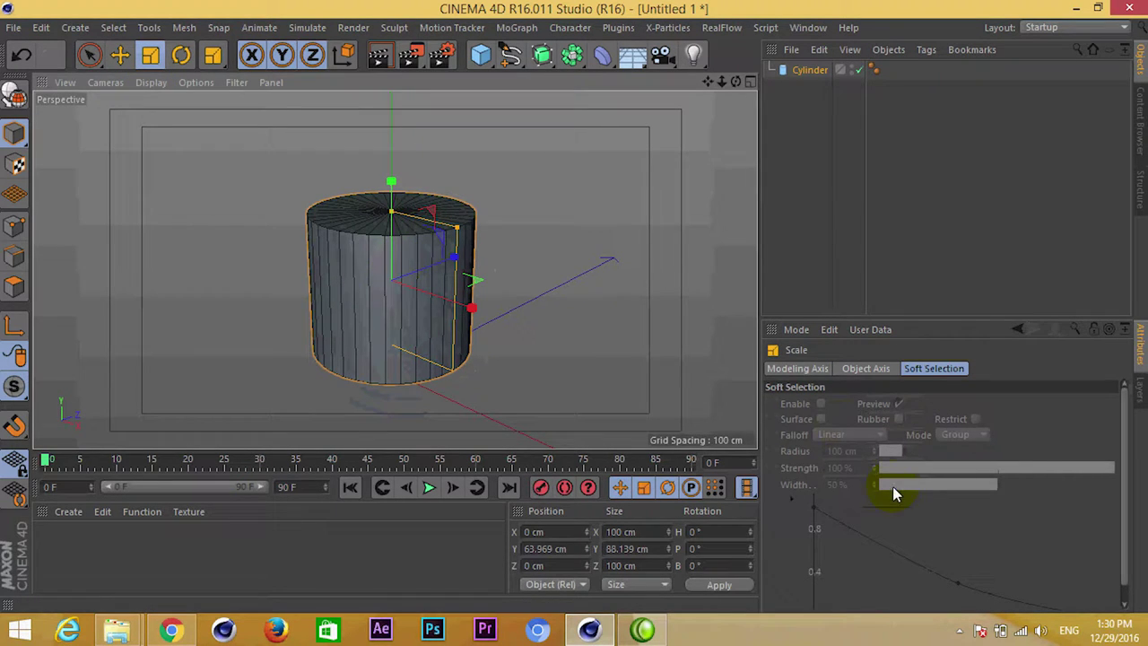
Give the cylinder 2 height segments
click(797, 369)
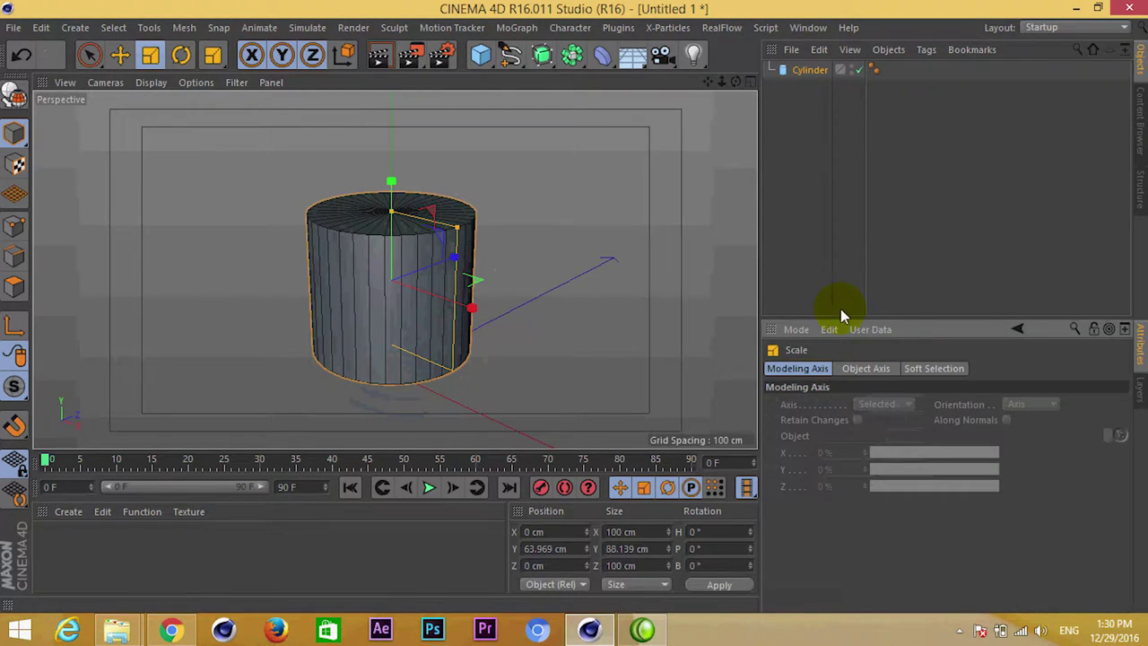
click(810, 70)
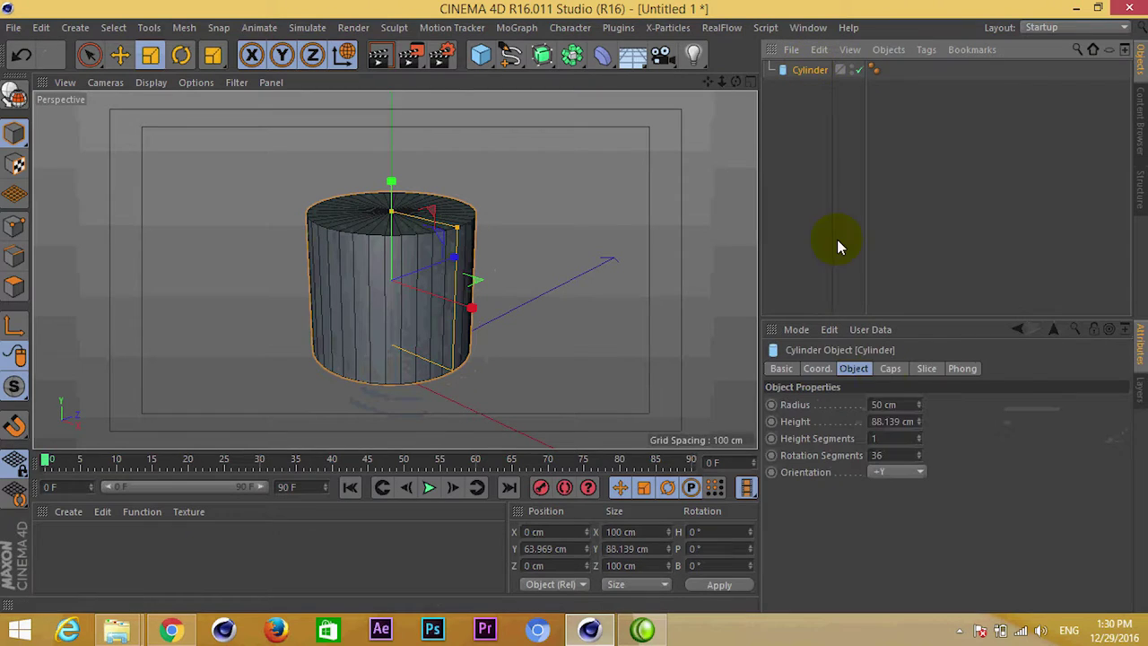
click(918, 436)
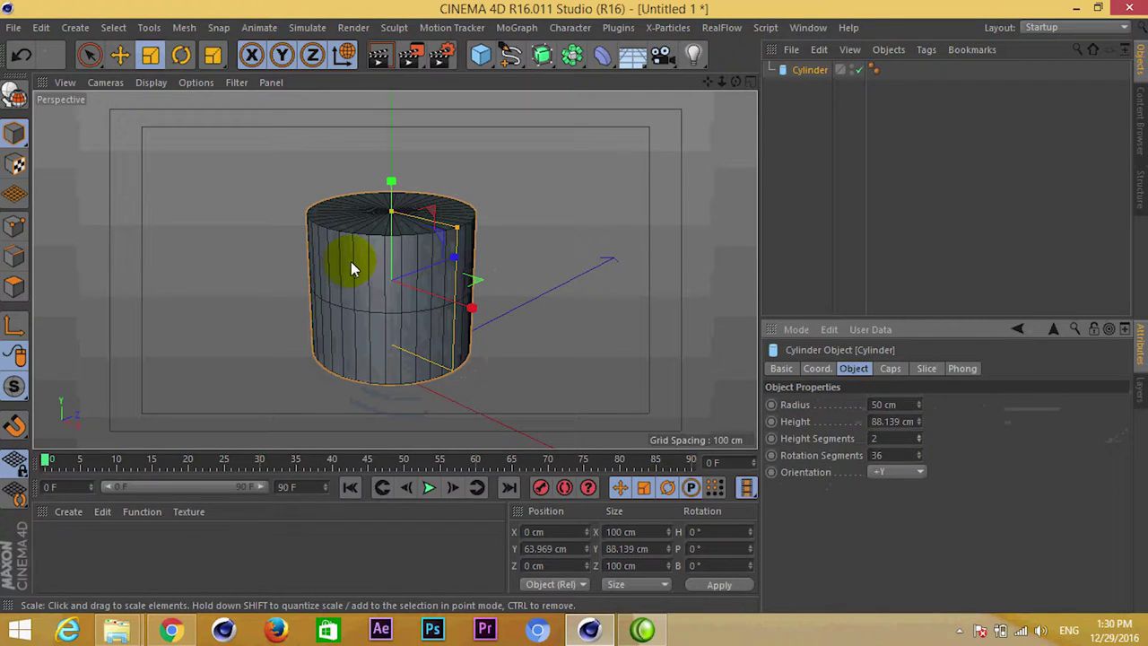
Make the cylinder editable and delete its top cap polygons
key(c)
click(13, 287)
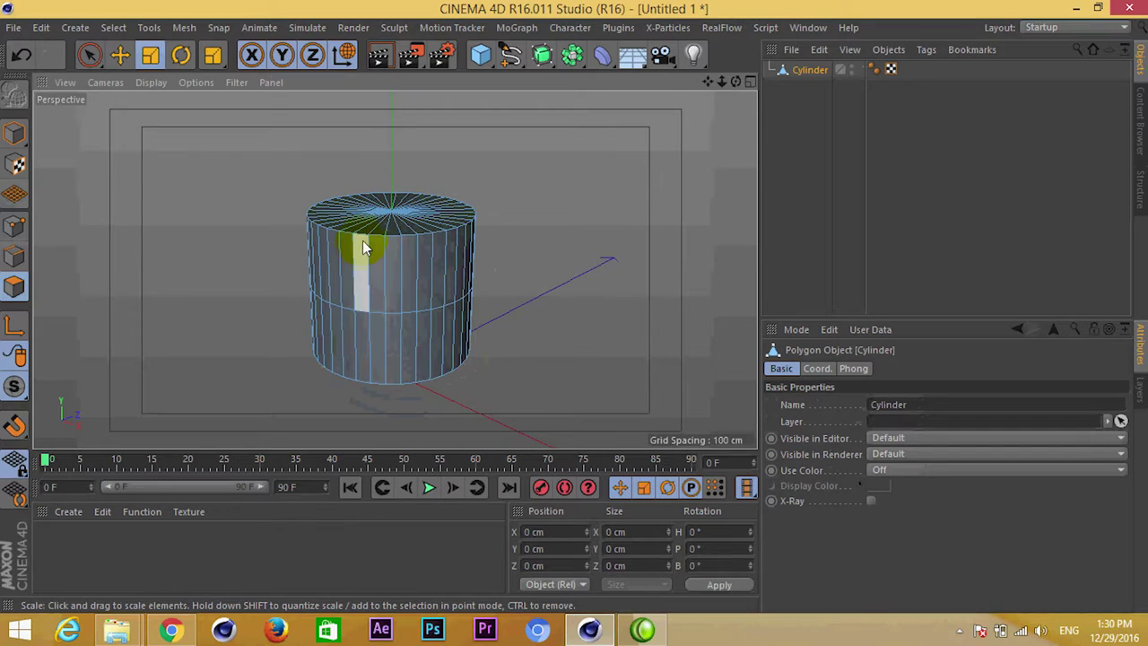
alt+drag(363, 240, 369, 303)
key(9)
click(396, 209)
click(385, 185)
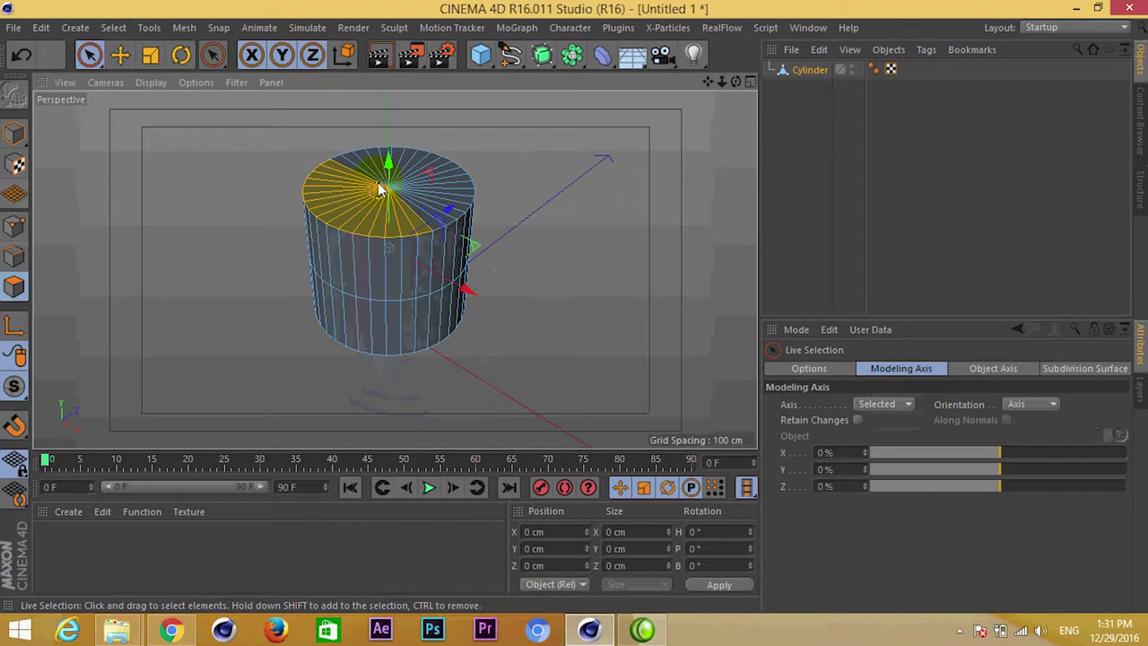
key(Delete)
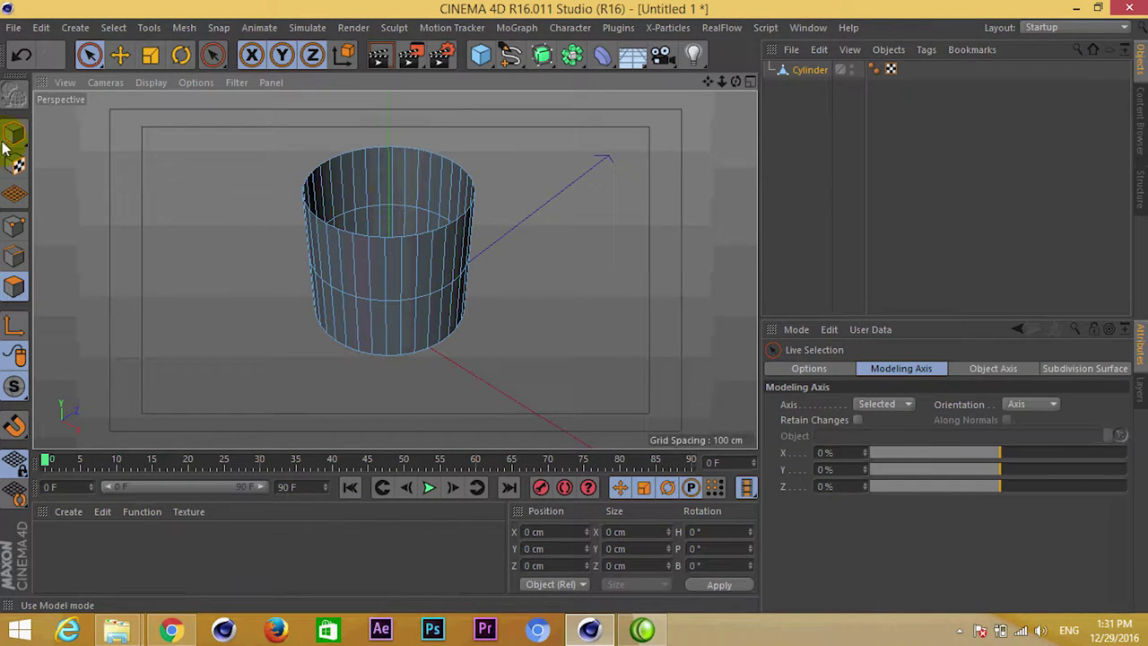
Select all of the cylinder's points and run Optimize
click(14, 226)
key(ctrl+a)
right_click(378, 260)
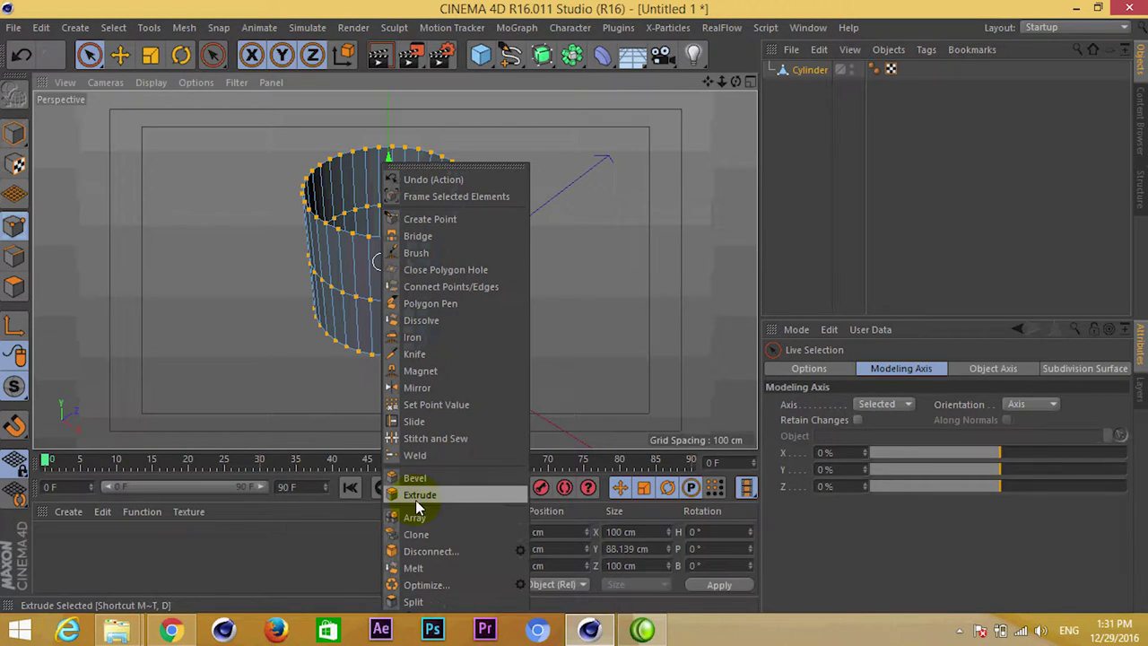
click(426, 588)
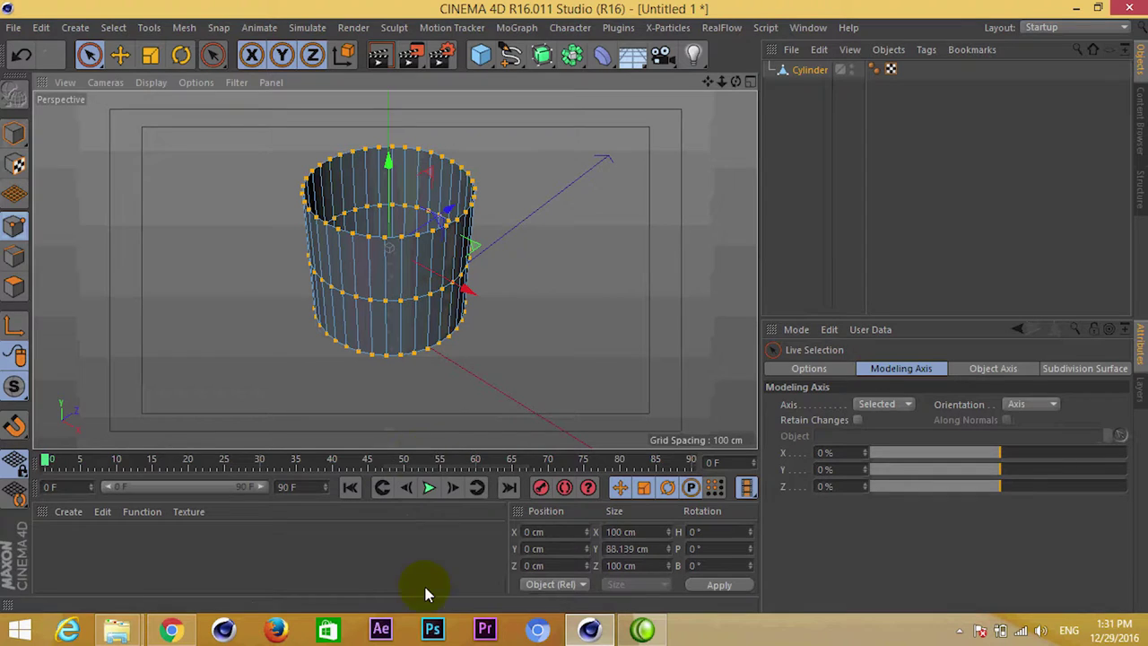
Select the whole bottom ring of points, with Only Select Visible Elements off
alt+drag(333, 333, 412, 227)
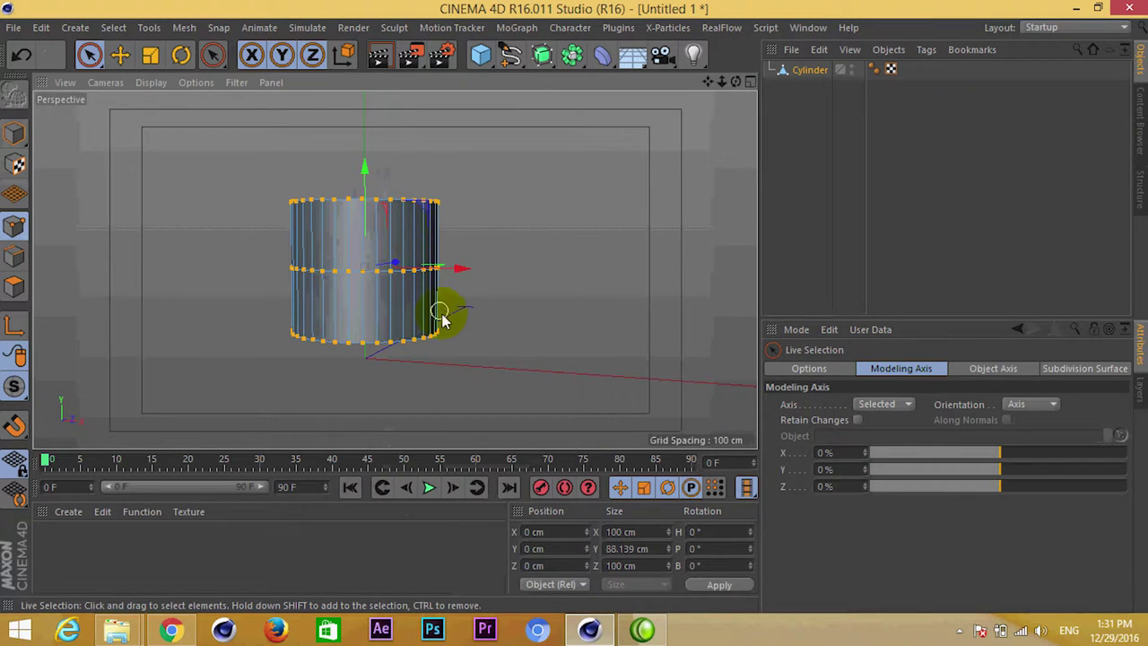
click(472, 310)
key(0)
drag(474, 290, 235, 412)
alt+drag(398, 385, 421, 299)
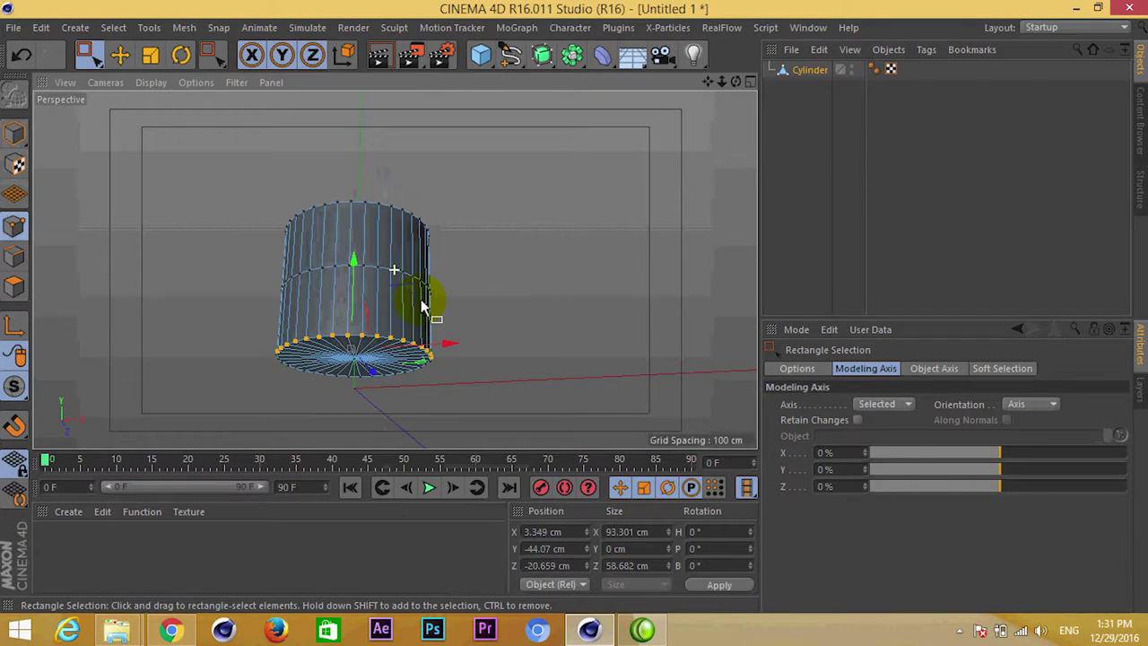
click(797, 369)
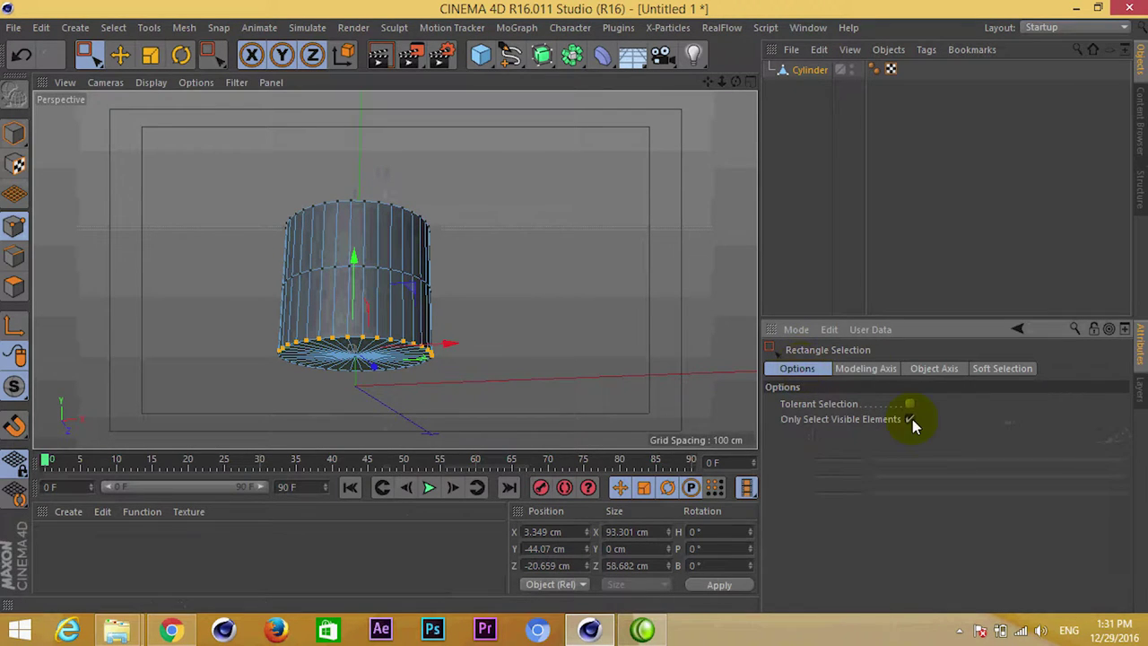
click(909, 419)
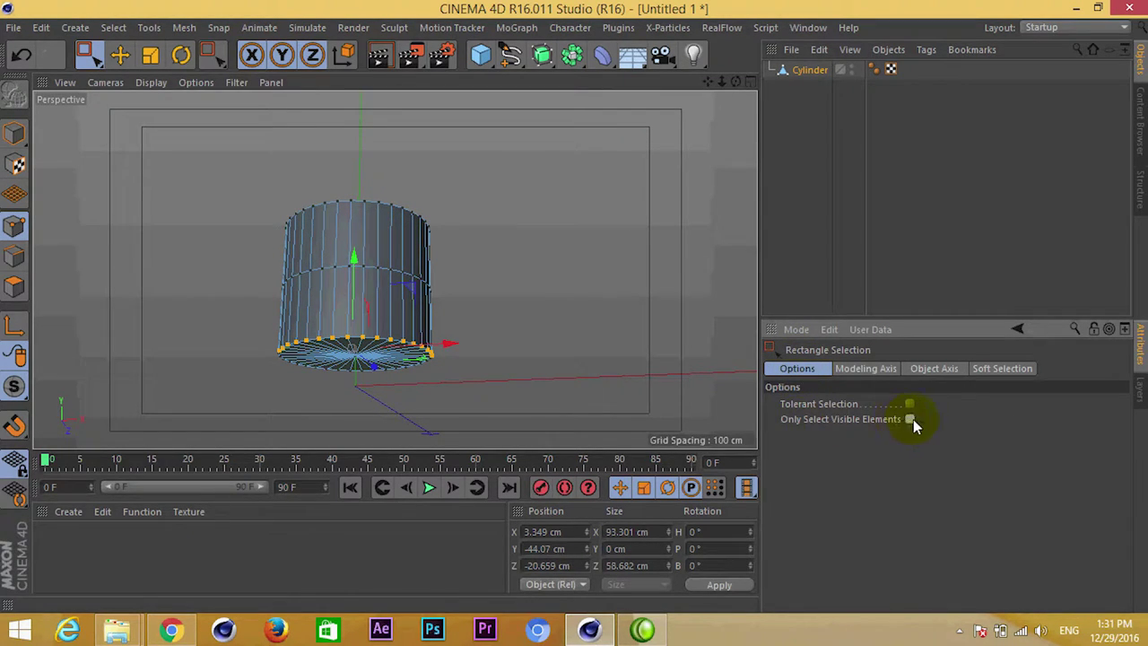
drag(461, 317, 130, 392)
drag(473, 320, 212, 410)
Scale the bottom ring of points down to 44.3 cm wide
key(r)
key(t)
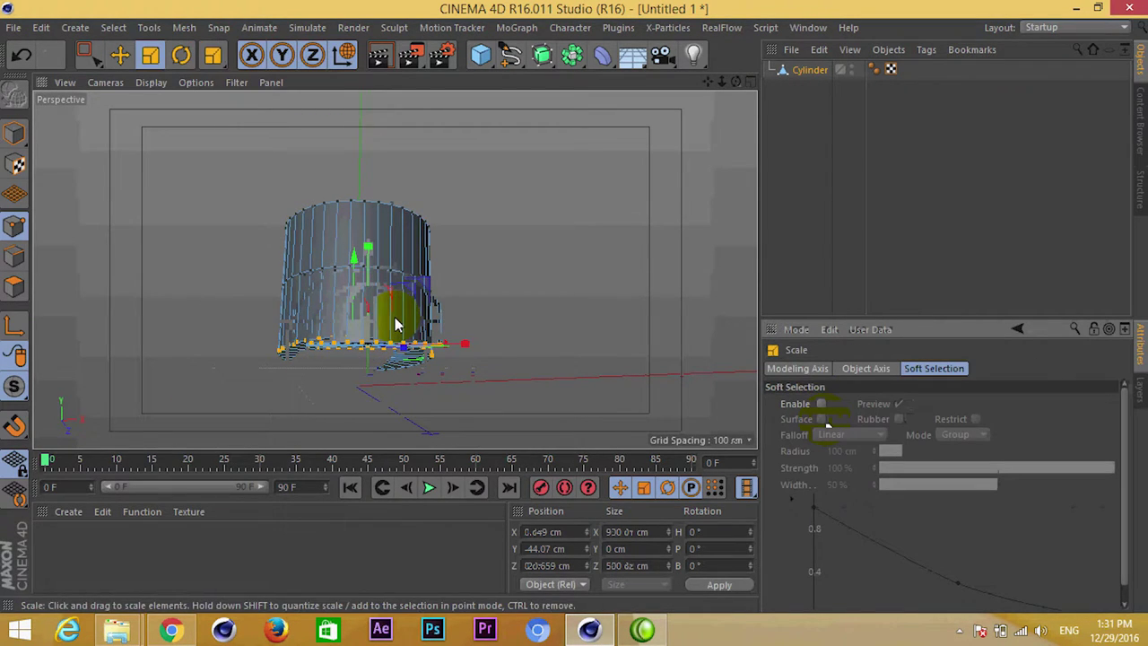
alt+drag(423, 278, 340, 384)
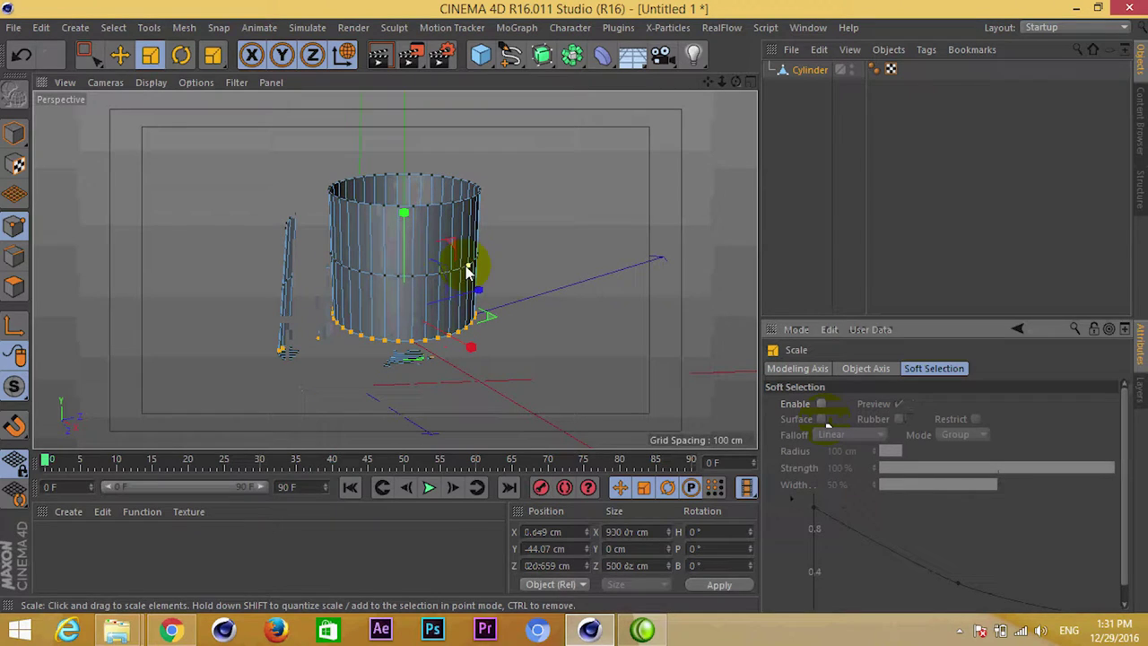
drag(451, 245, 242, 325)
key(ctrl+z)
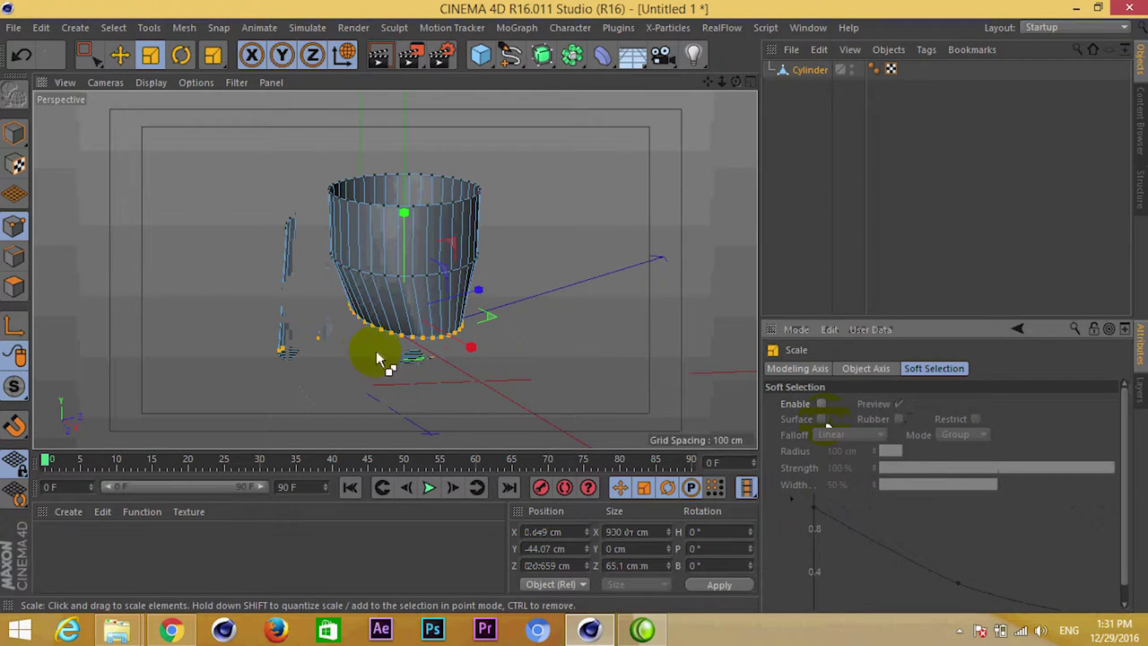
alt+drag(428, 351, 261, 381)
drag(508, 350, 564, 273)
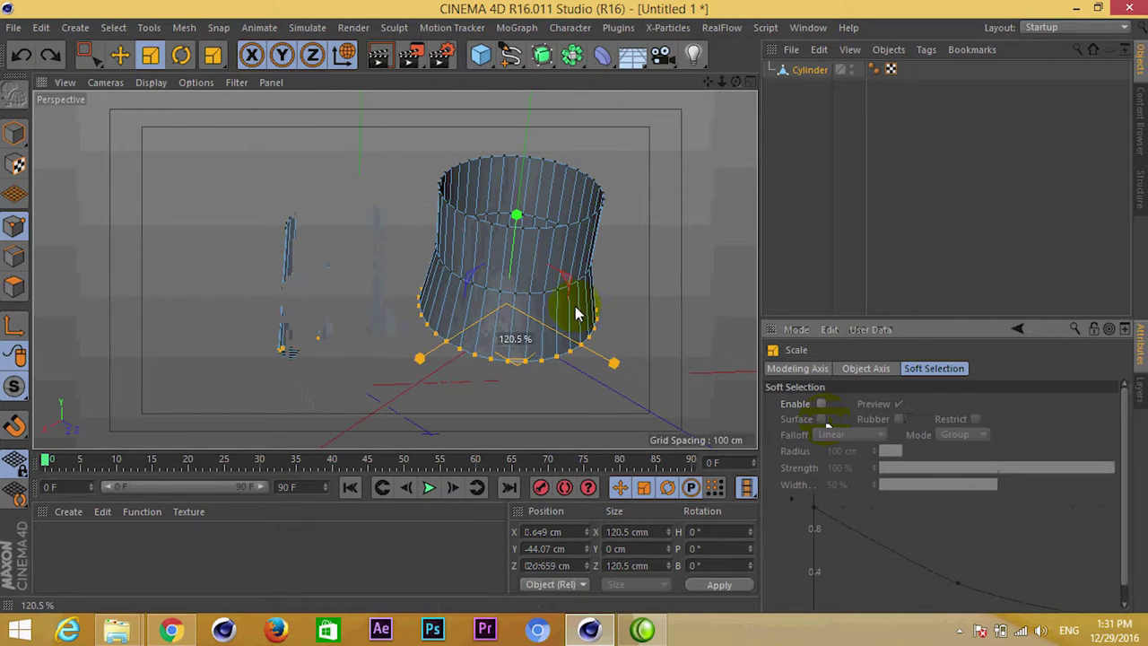
drag(564, 274, 117, 328)
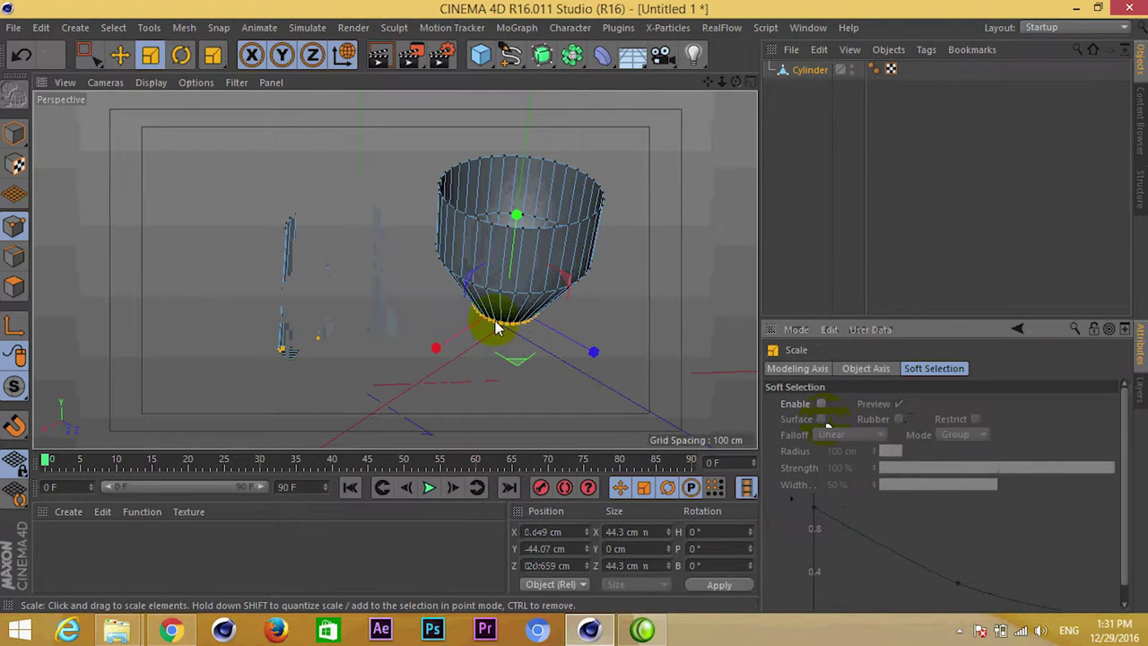
Move the narrowed bottom ring upward
alt+drag(499, 327, 584, 251)
scroll(469, 320, up, 3)
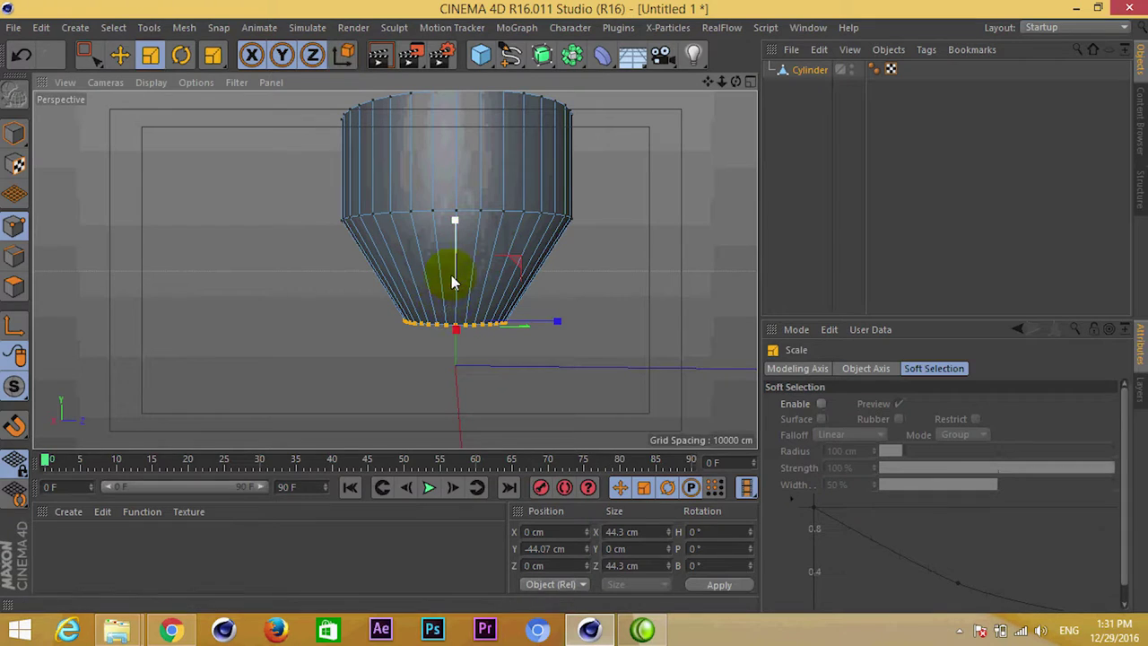
key(e)
mouse_move(454, 262)
mouse_down()
mouse_move(454, 182)
mouse_move(436, 231)
mouse_move(534, 191)
mouse_move(422, 251)
mouse_up()
Extrude the bottom cap polygons downward to start a spout
click(23, 298)
scroll(418, 287, up, 3)
scroll(415, 289, up, 2)
key(9)
mouse_move(413, 287)
mouse_down()
mouse_move(382, 286)
mouse_move(431, 285)
mouse_up()
right_click(415, 289)
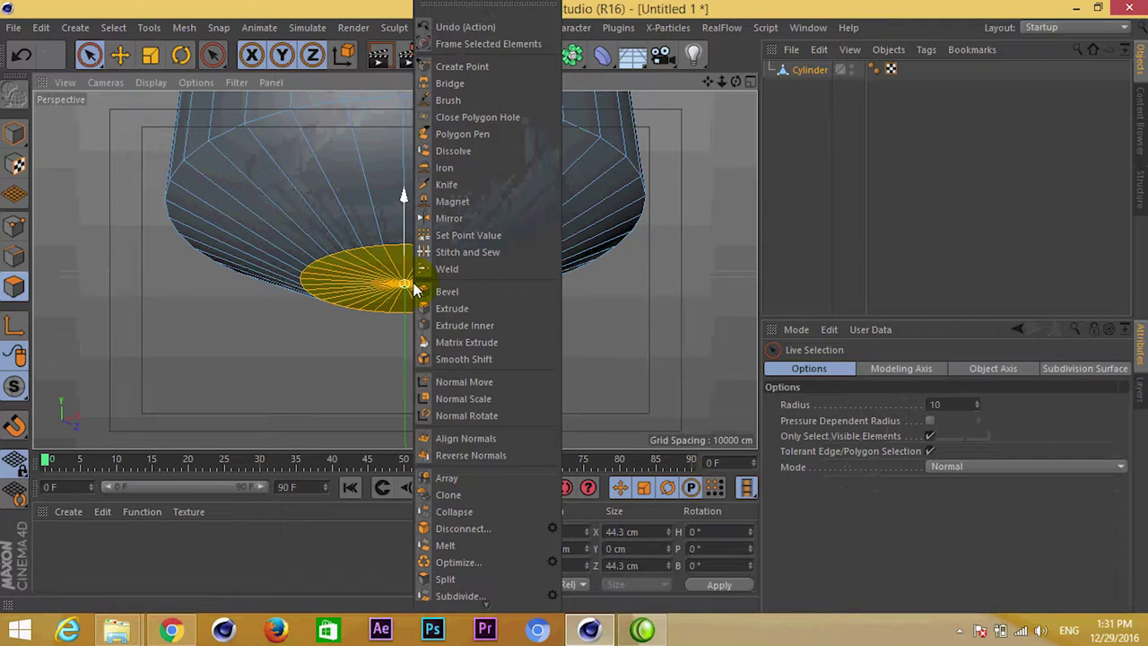
click(448, 308)
mouse_move(556, 269)
mouse_down()
mouse_move(395, 289)
mouse_move(436, 274)
mouse_move(428, 359)
mouse_move(398, 341)
mouse_move(386, 310)
mouse_move(404, 251)
mouse_move(375, 318)
mouse_up()
scroll(408, 273, down, 3)
scroll(420, 257, down, 2)
Extrude the spout's end face a second time to lengthen it
key(e)
key(r)
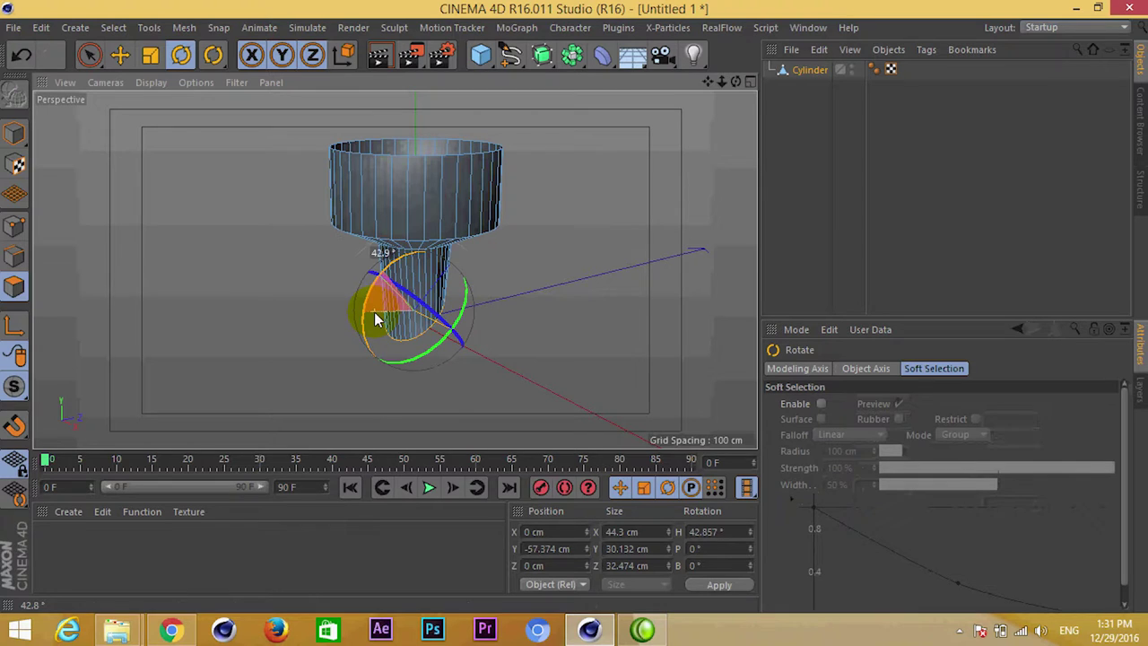
key(ctrl+z)
right_click(446, 320)
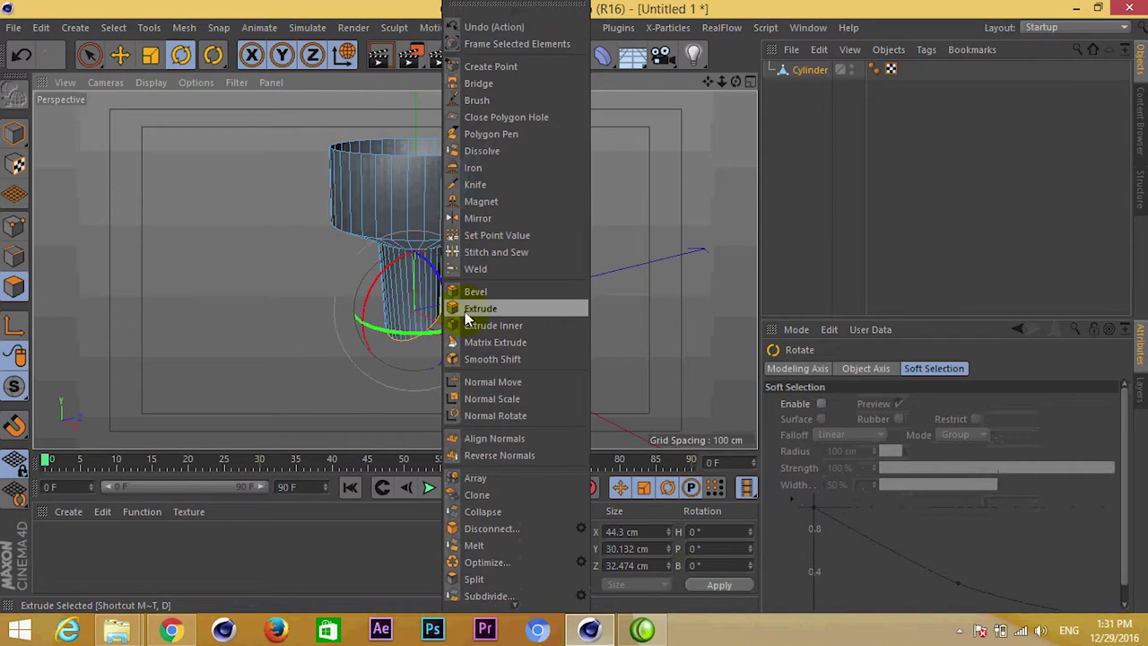
click(453, 308)
mouse_move(526, 326)
alt+mouse_down()
mouse_move(372, 256)
mouse_move(587, 310)
mouse_move(345, 296)
mouse_move(436, 333)
alt+mouse_up()
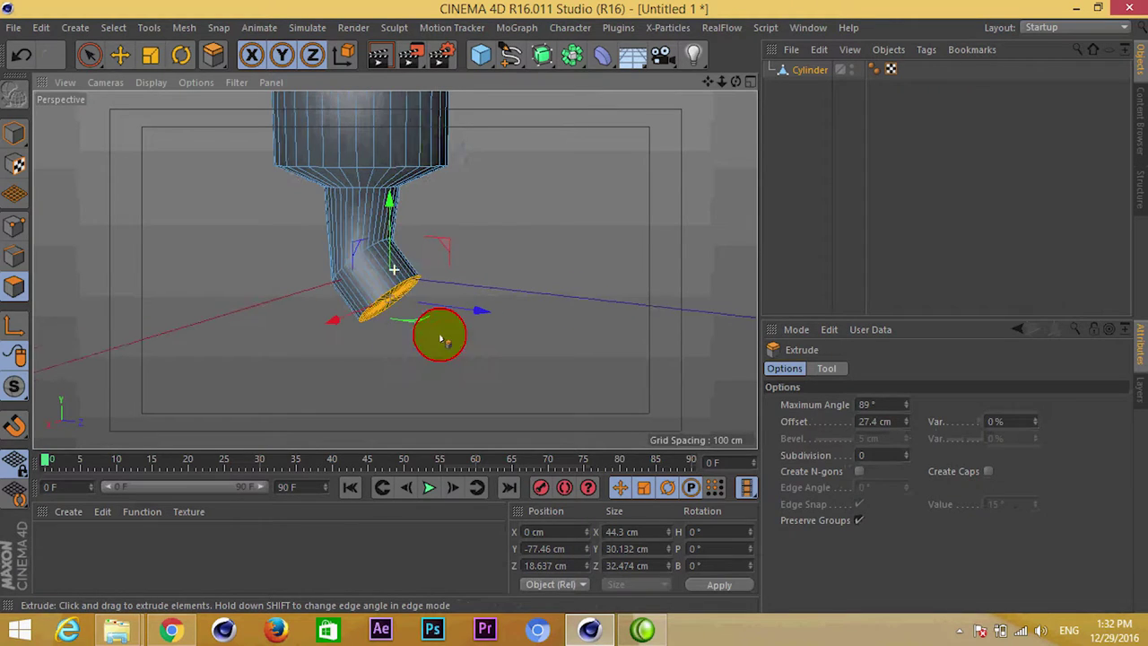
Tilt the spout's end face about 4.5 degrees
key(e)
key(r)
mouse_move(423, 263)
mouse_down()
mouse_move(418, 243)
mouse_move(475, 226)
mouse_up()
key(e)
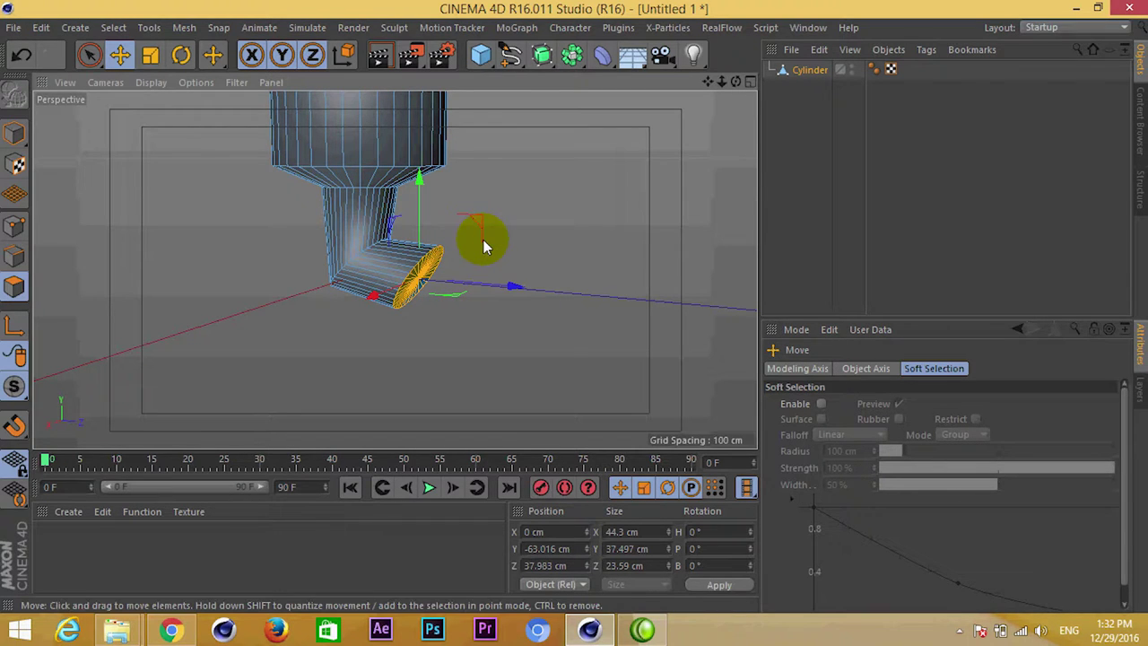
key(r)
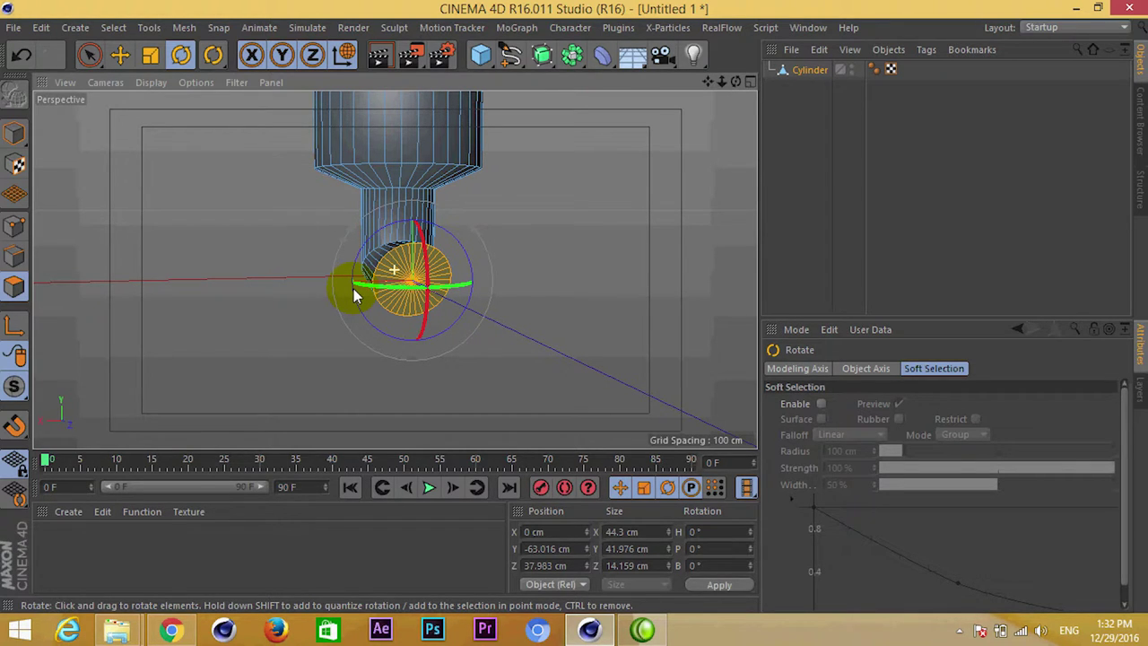
Scale the spout's end face down vertically to about 28.36 cm
mouse_move(375, 305)
alt+mouse_down()
mouse_move(555, 337)
mouse_move(416, 253)
alt+mouse_up()
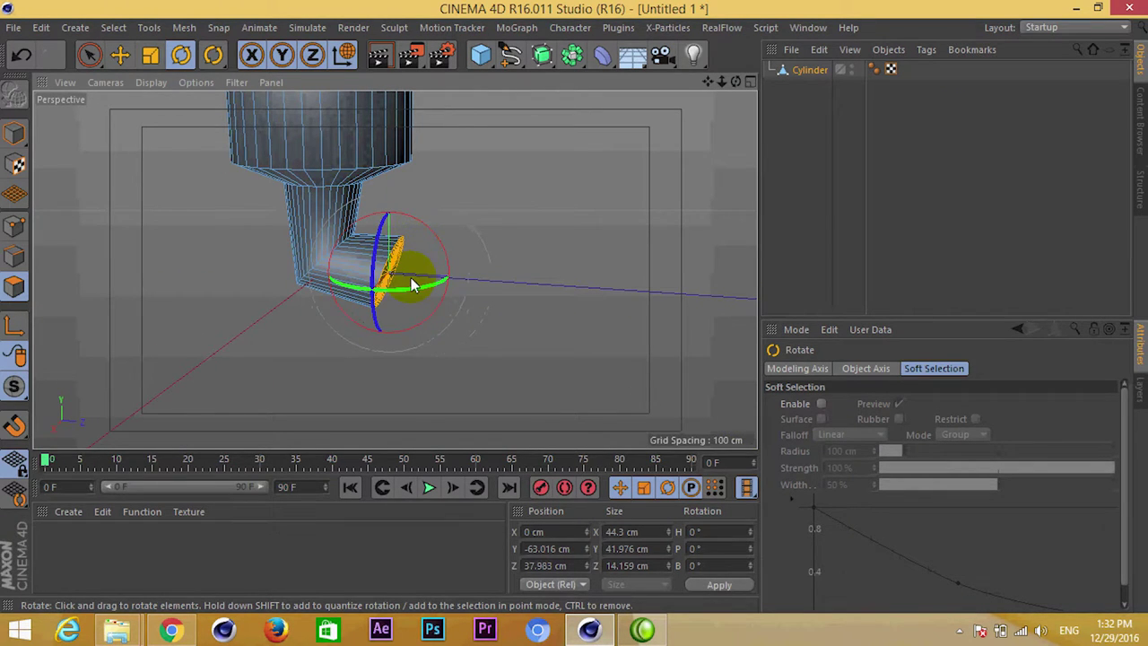
key(e)
key(r)
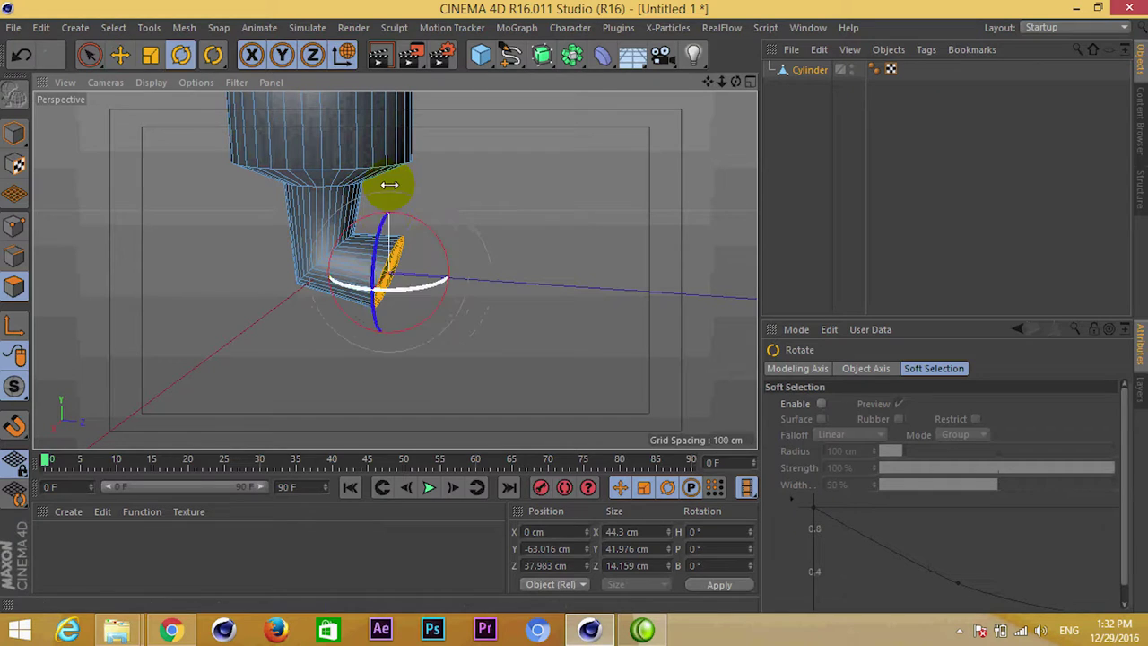
key(t)
mouse_move(387, 216)
mouse_down()
mouse_move(389, 192)
mouse_move(410, 289)
mouse_move(354, 323)
mouse_move(381, 241)
mouse_move(353, 218)
mouse_move(379, 242)
mouse_up()
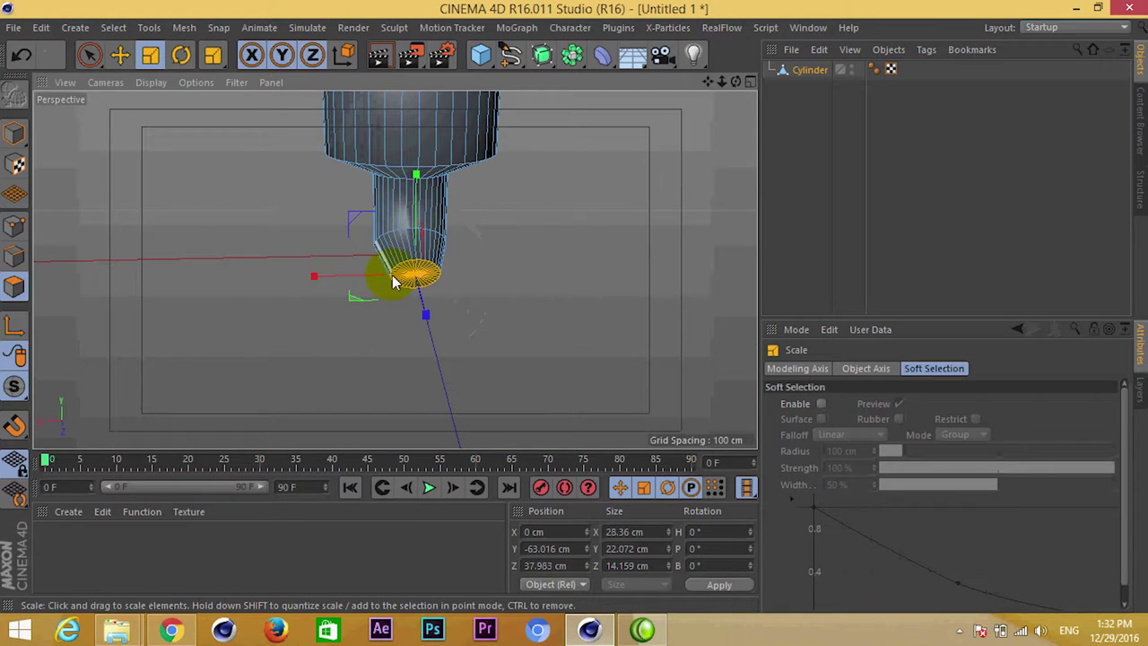
Pull the spout's end face far out along Z and tilt it slightly
key(e)
mouse_move(402, 308)
alt+mouse_down()
mouse_move(404, 330)
mouse_move(554, 329)
alt+mouse_up()
mouse_move(466, 290)
mouse_down()
mouse_move(513, 277)
mouse_move(589, 287)
mouse_up()
key(r)
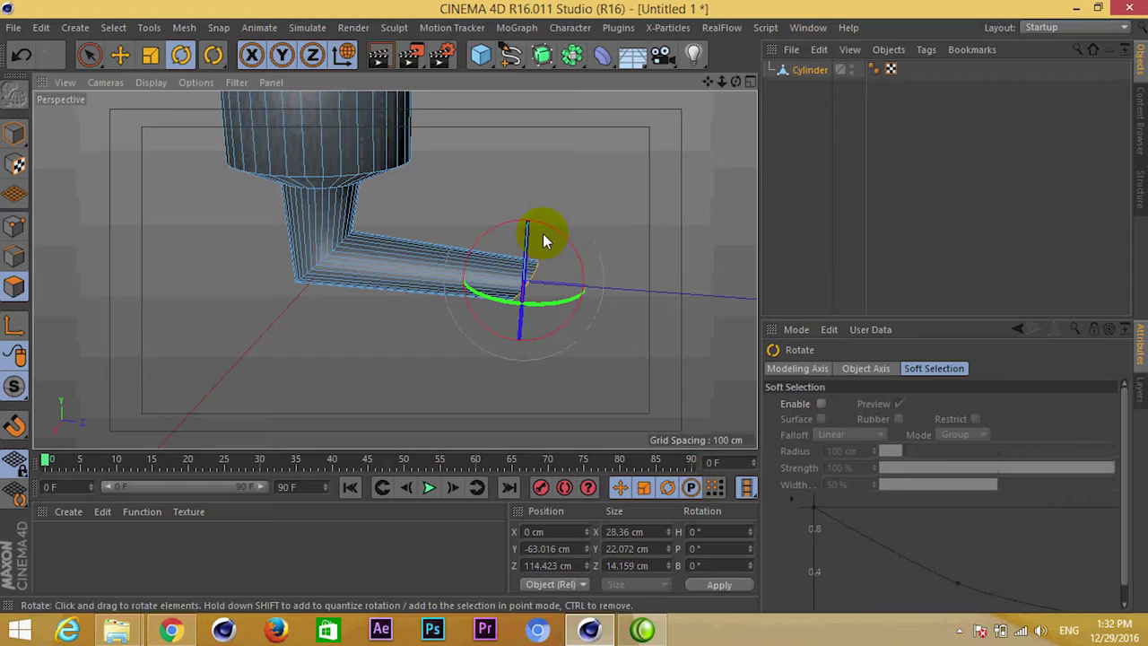
drag(543, 236, 539, 231)
key(e)
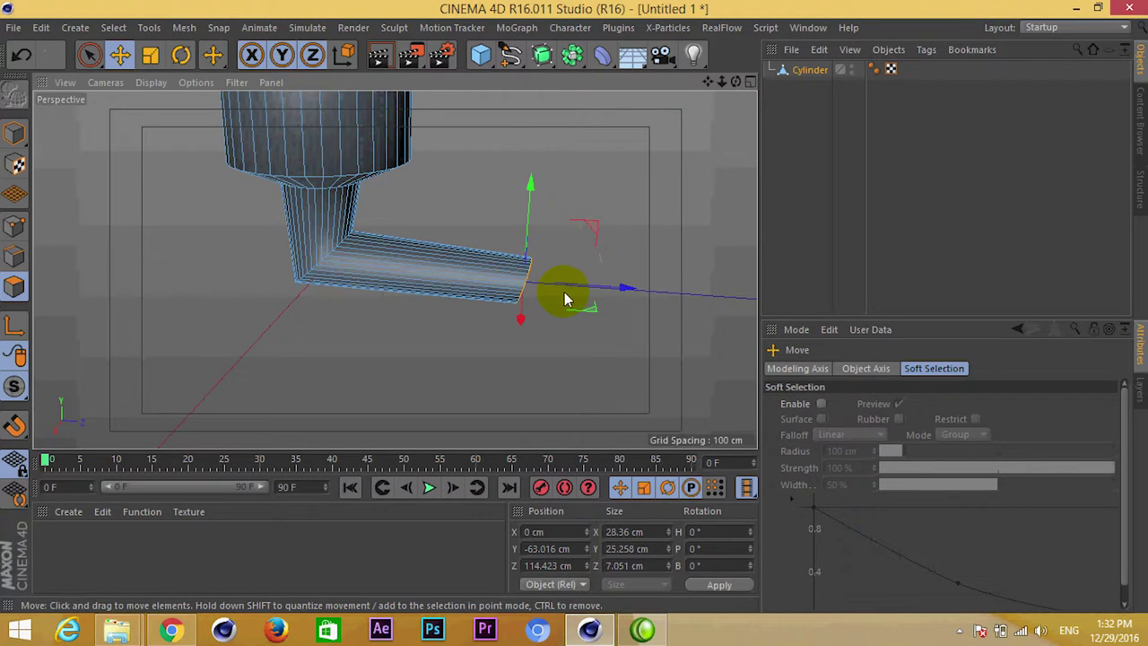
In Point mode, select the edge loop at the spout's bend
mouse_move(564, 291)
alt+mouse_down()
mouse_move(330, 235)
mouse_move(192, 269)
mouse_move(398, 289)
mouse_move(469, 251)
alt+mouse_up()
click(489, 179)
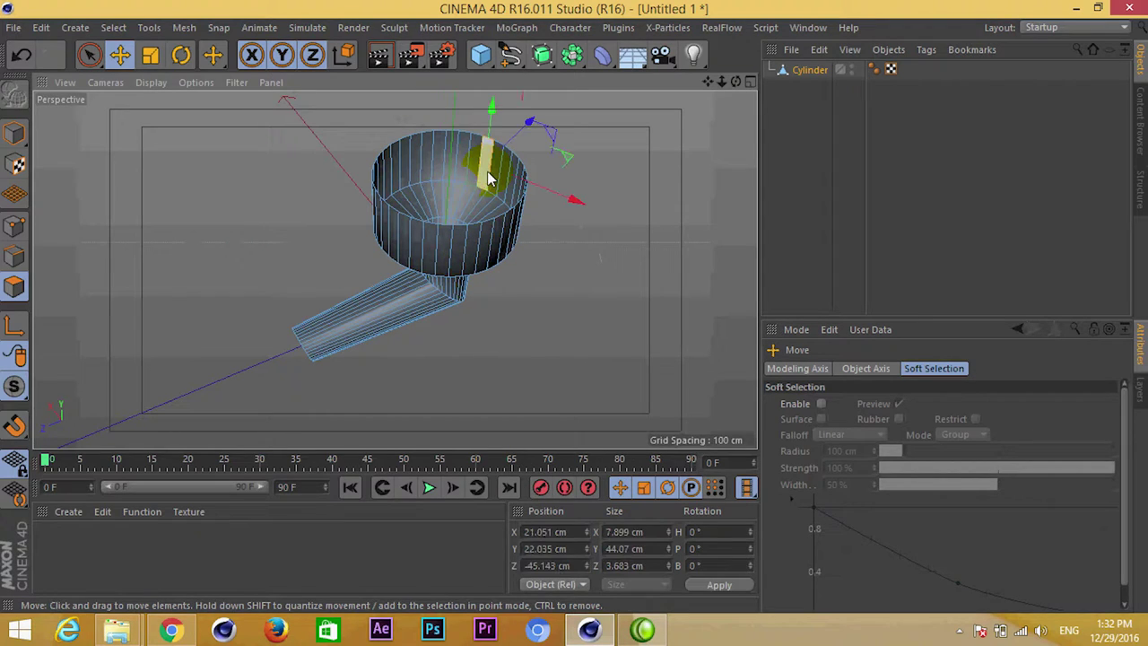
right_click(489, 179)
key(Escape)
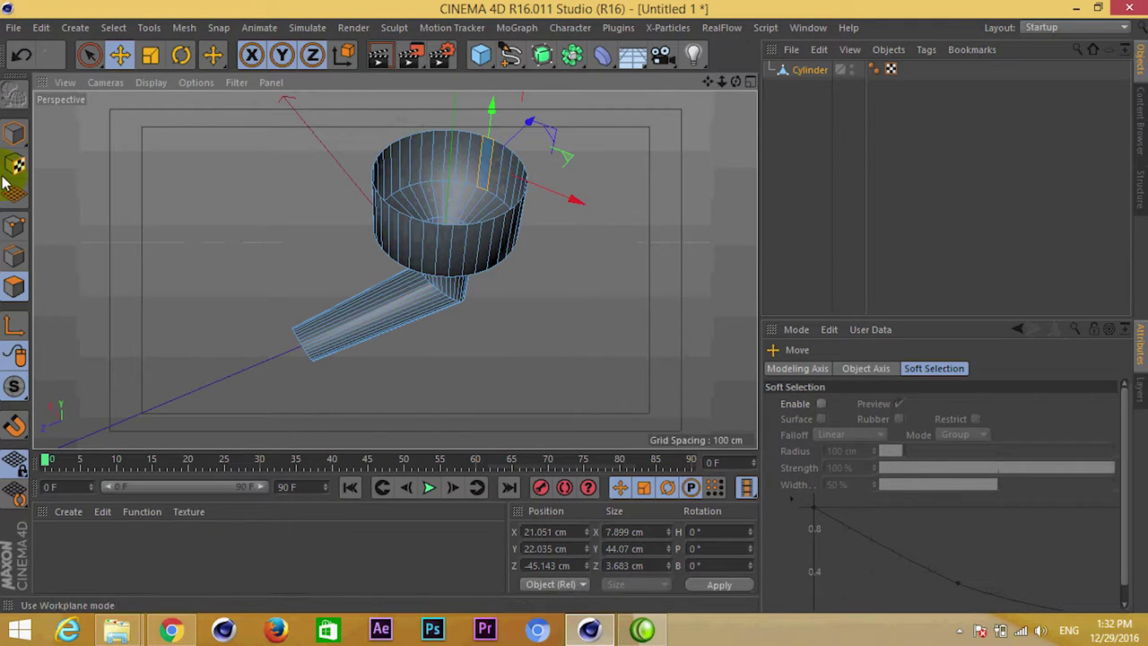
click(13, 235)
alt+middle_drag(408, 212, 460, 215)
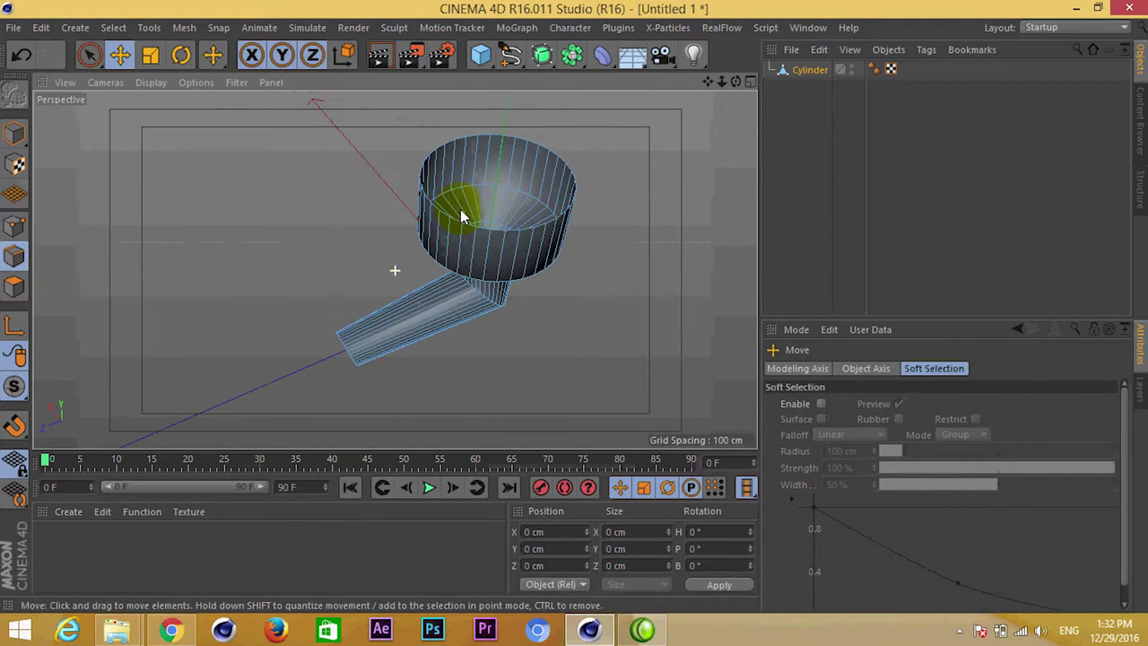
scroll(485, 235, up, 3)
scroll(491, 283, up, 2)
click(488, 316)
Bevel the bend's edge loop with a 10.4 cm offset and 1 subdivision
mouse_move(422, 333)
alt+mouse_down()
mouse_move(377, 258)
mouse_move(530, 341)
alt+mouse_up()
right_click(530, 343)
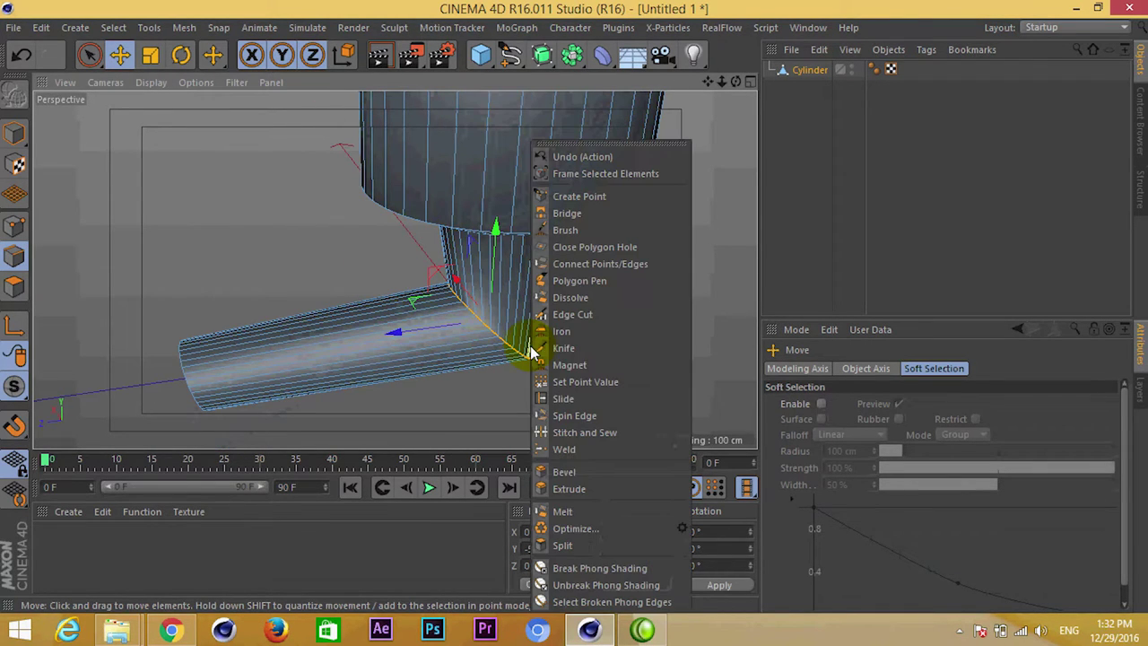
click(565, 488)
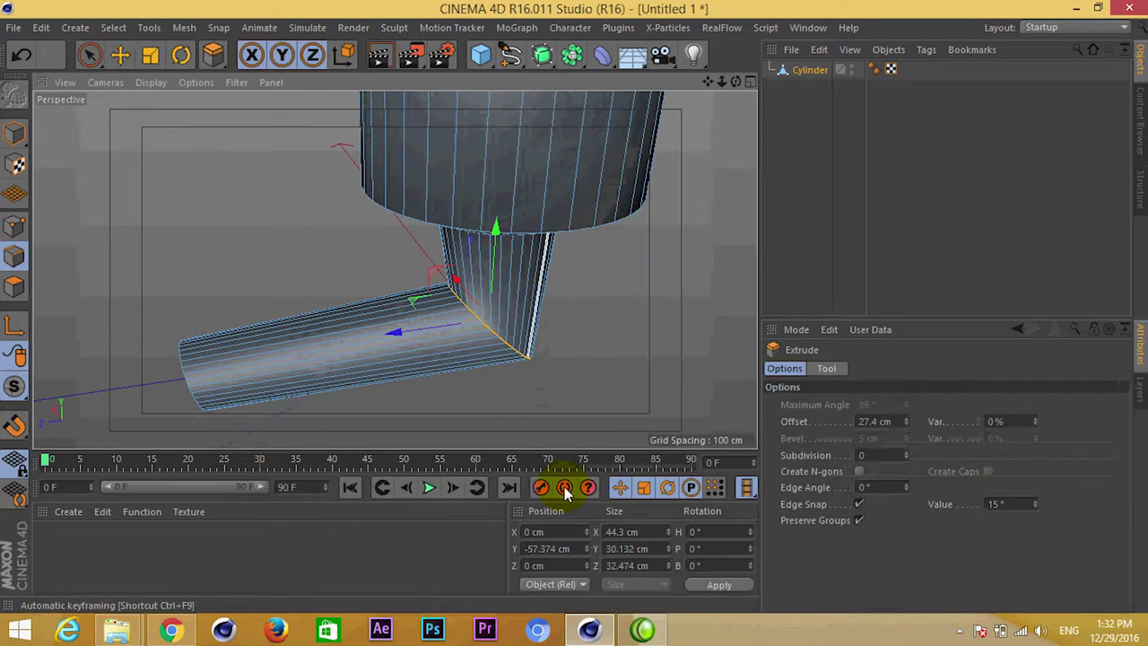
right_click(514, 356)
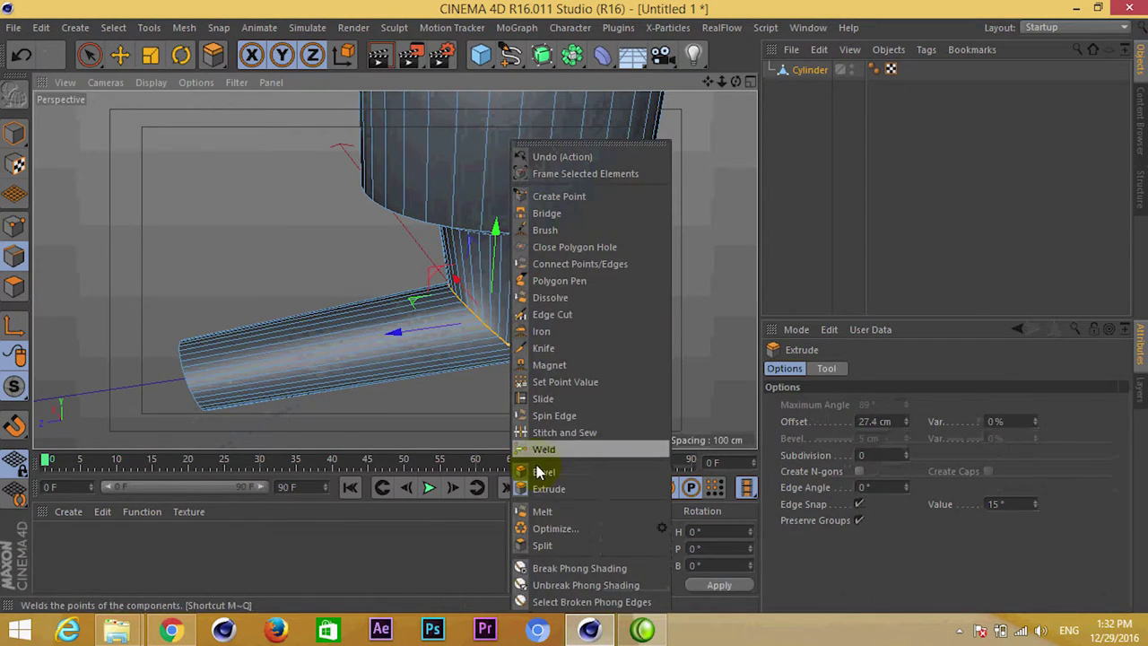
click(538, 464)
drag(520, 350, 574, 308)
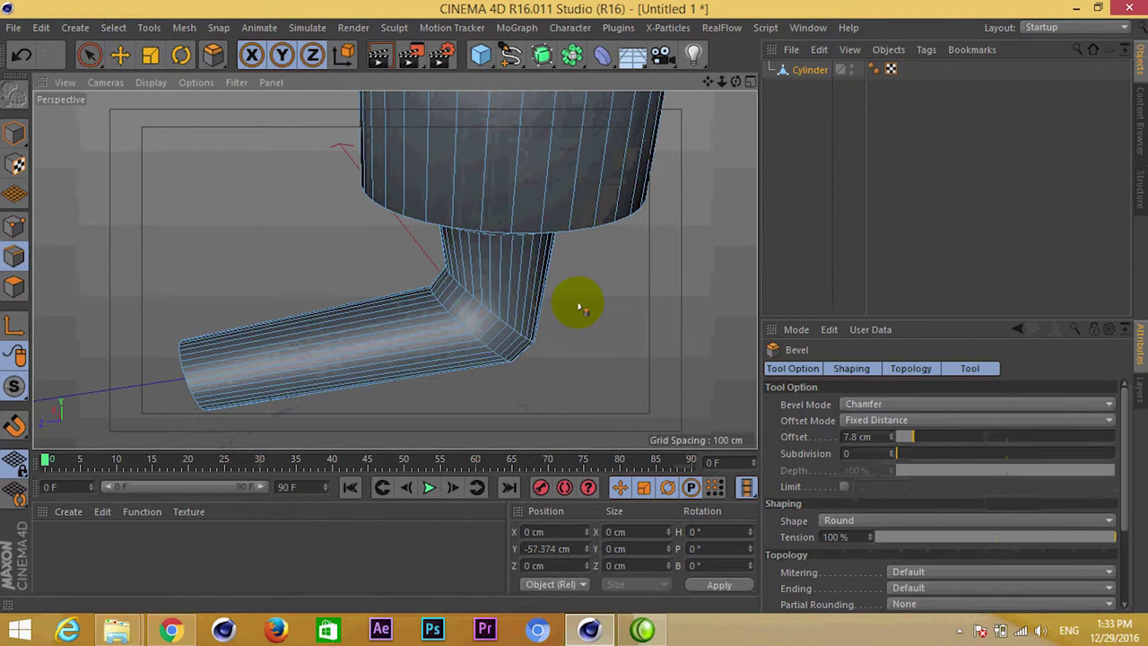
click(893, 451)
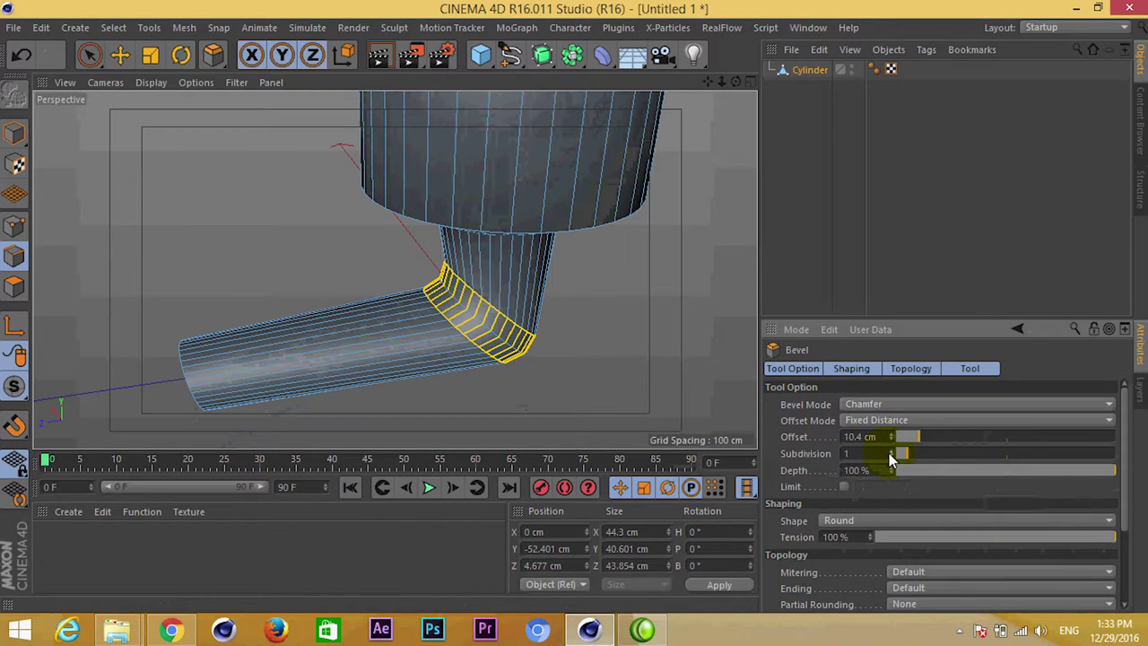
Commit the bevel, returning to Model mode and then Polygon mode
click(15, 134)
click(119, 55)
scroll(474, 205, down, 3)
click(14, 285)
mouse_move(460, 289)
alt+mouse_down()
mouse_move(450, 352)
mouse_move(474, 308)
mouse_move(372, 257)
mouse_move(380, 200)
mouse_move(464, 182)
mouse_move(539, 233)
mouse_move(627, 212)
mouse_move(548, 219)
mouse_move(436, 282)
alt+mouse_up()
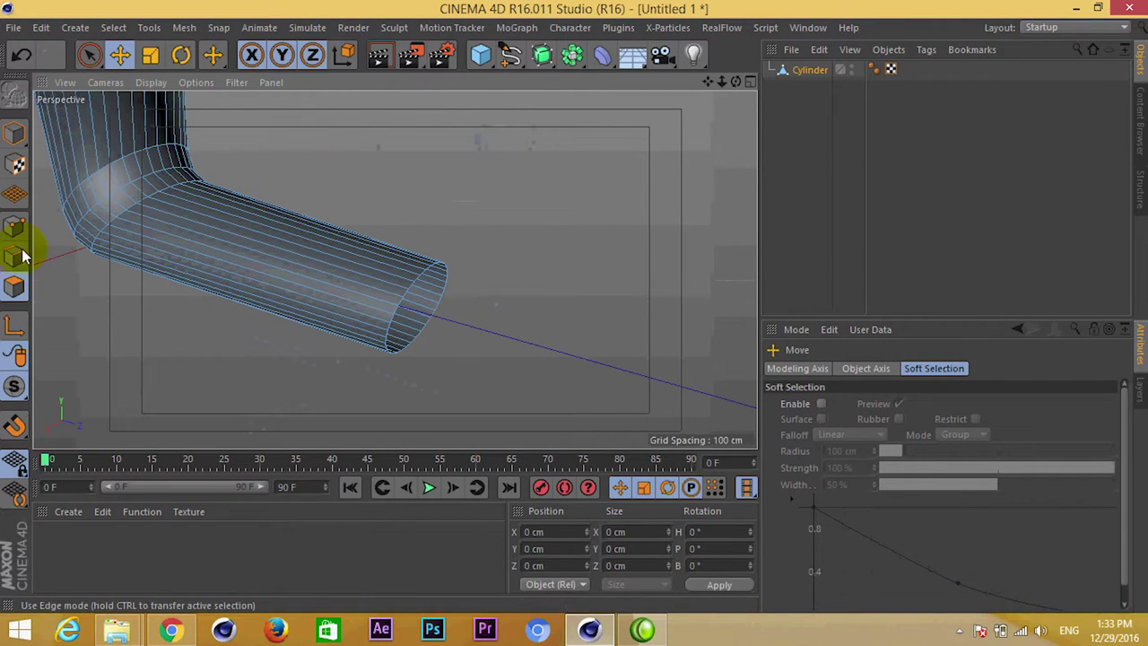
Select the spout's open-end edge loop and scale it down to about 14.8 cm
click(23, 257)
scroll(418, 287, up, 2)
click(439, 298)
key(r)
mouse_move(445, 349)
alt+mouse_down()
mouse_move(403, 279)
mouse_move(285, 214)
mouse_move(323, 247)
mouse_move(316, 240)
alt+mouse_up()
key(t)
mouse_move(422, 320)
alt+mouse_down()
mouse_move(316, 350)
mouse_move(365, 313)
alt+mouse_up()
Tilt the spout's open end about 5 degrees, then deselect it
key(r)
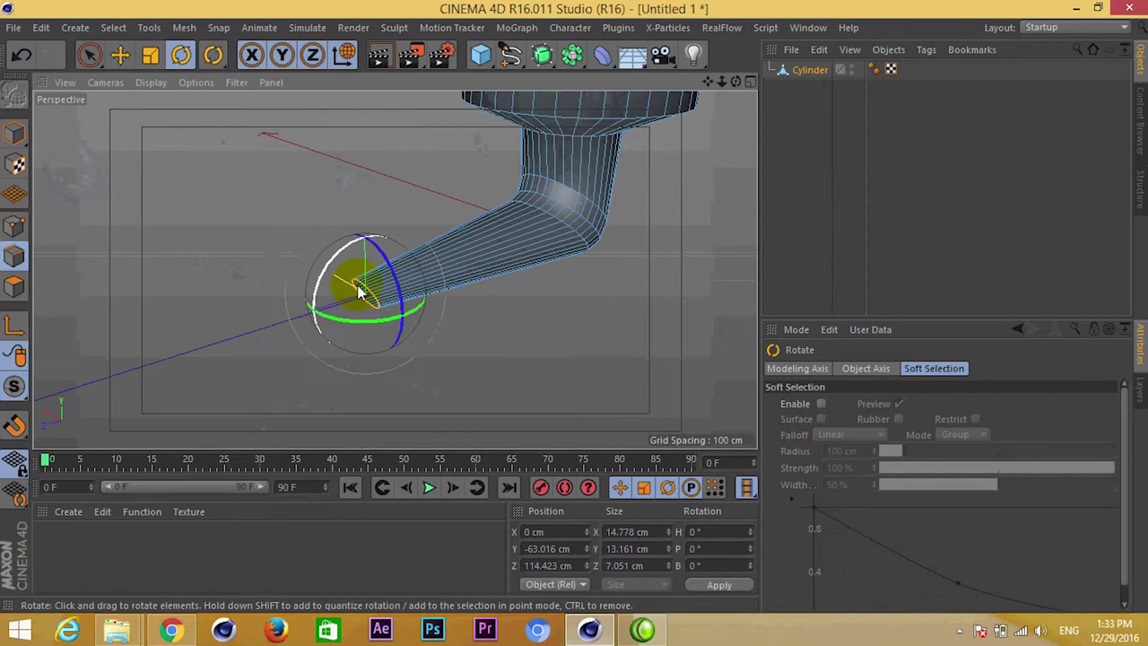
drag(345, 243, 380, 224)
click(396, 182)
mouse_move(396, 182)
alt+mouse_down()
mouse_move(458, 274)
mouse_move(636, 257)
mouse_move(452, 269)
alt+mouse_up()
Add a cube primitive and make it editable
drag(481, 55, 633, 78)
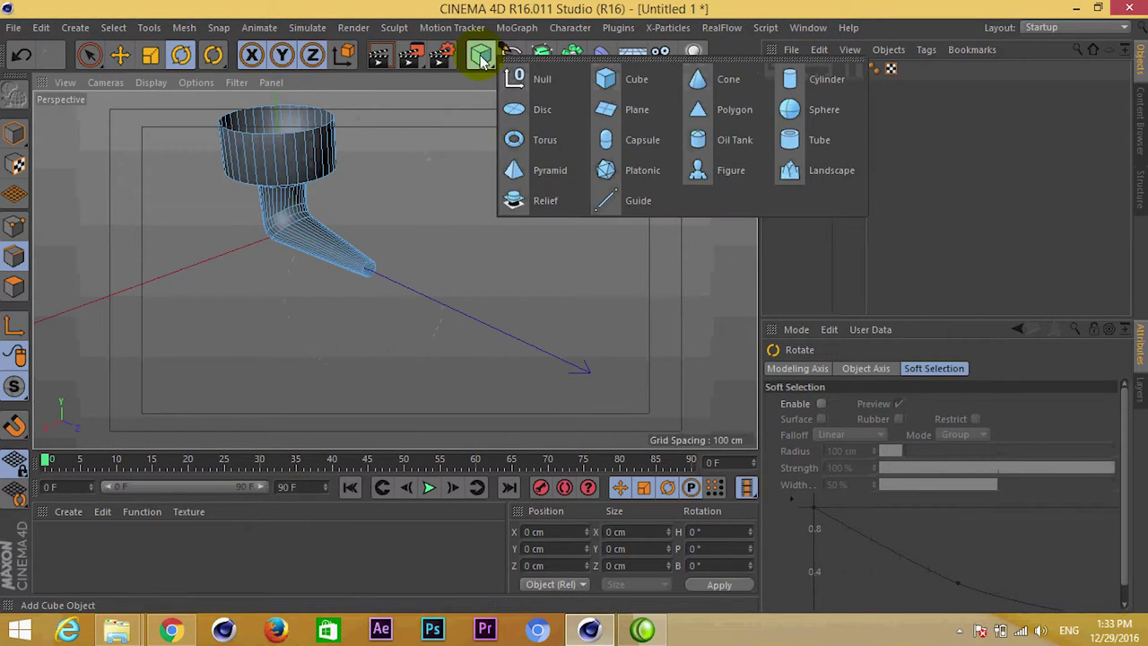
scroll(339, 215, up, 2)
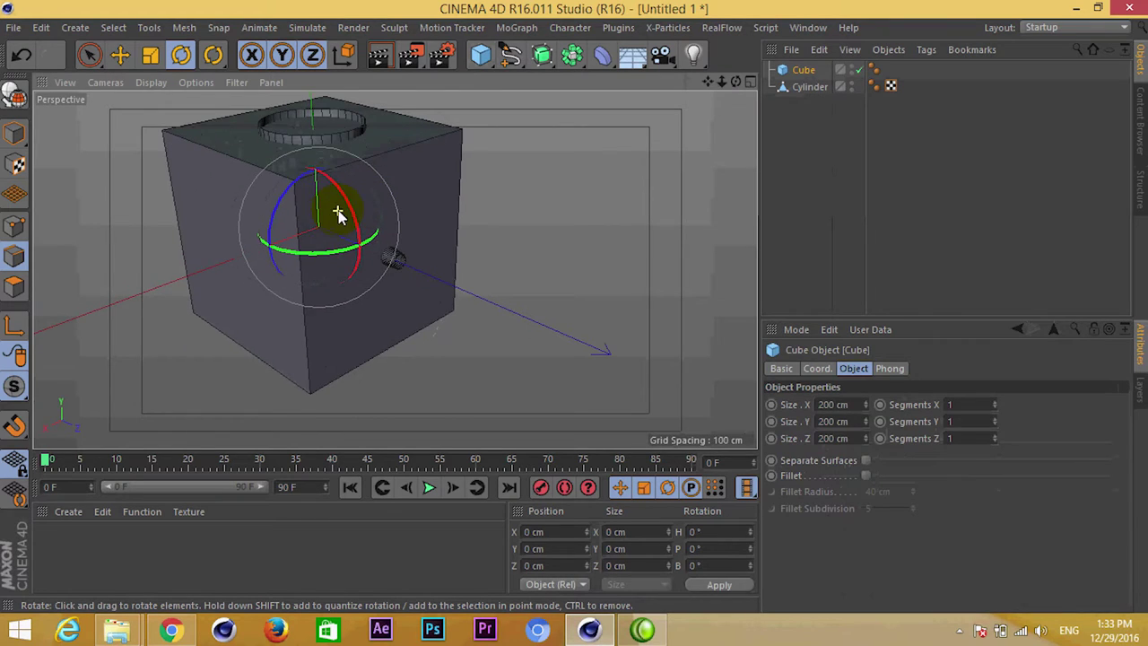
key(c)
Move the cube's top polygon down to flatten it into a shallow tray
alt+drag(192, 196, 399, 190)
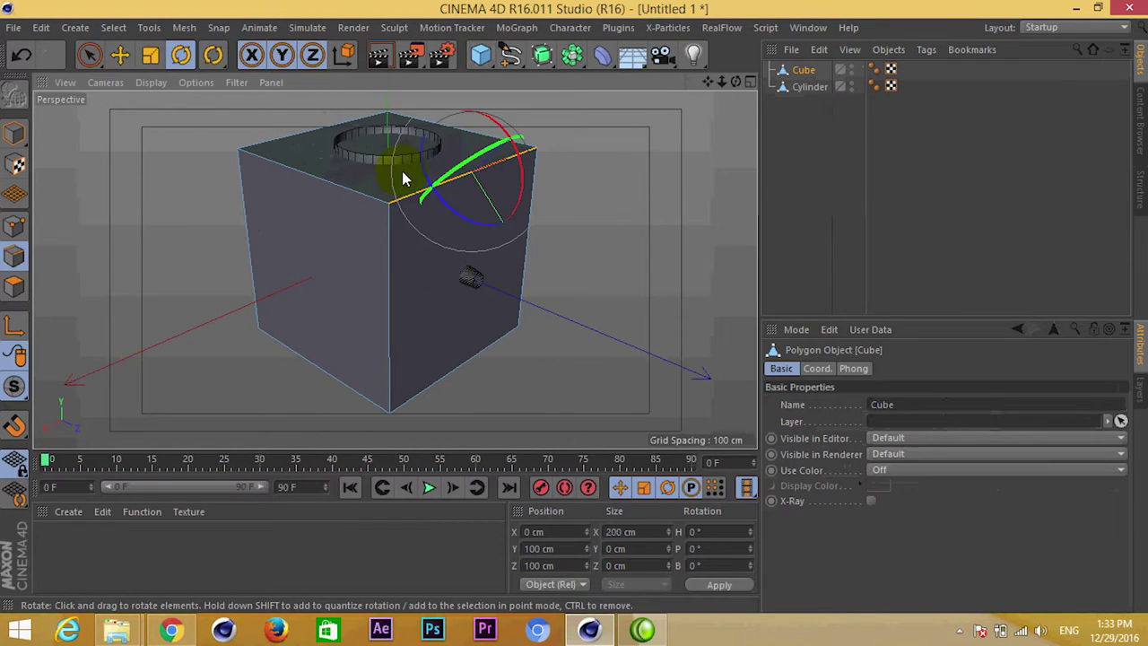
click(15, 286)
click(373, 204)
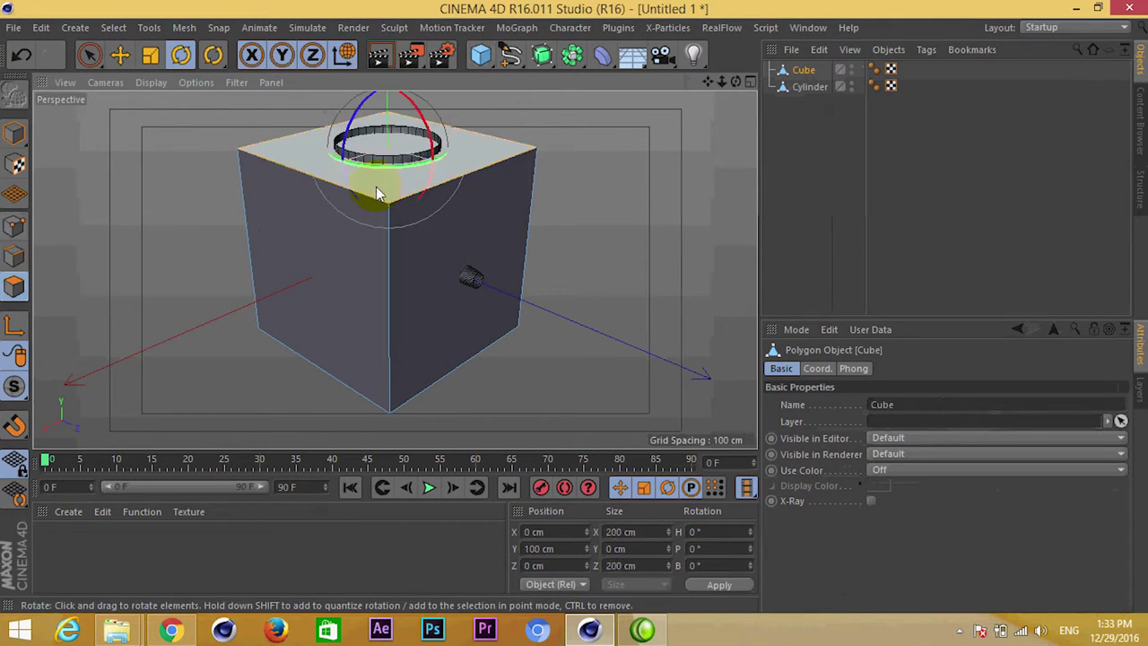
scroll(376, 194, down, 2)
key(e)
drag(388, 122, 391, 276)
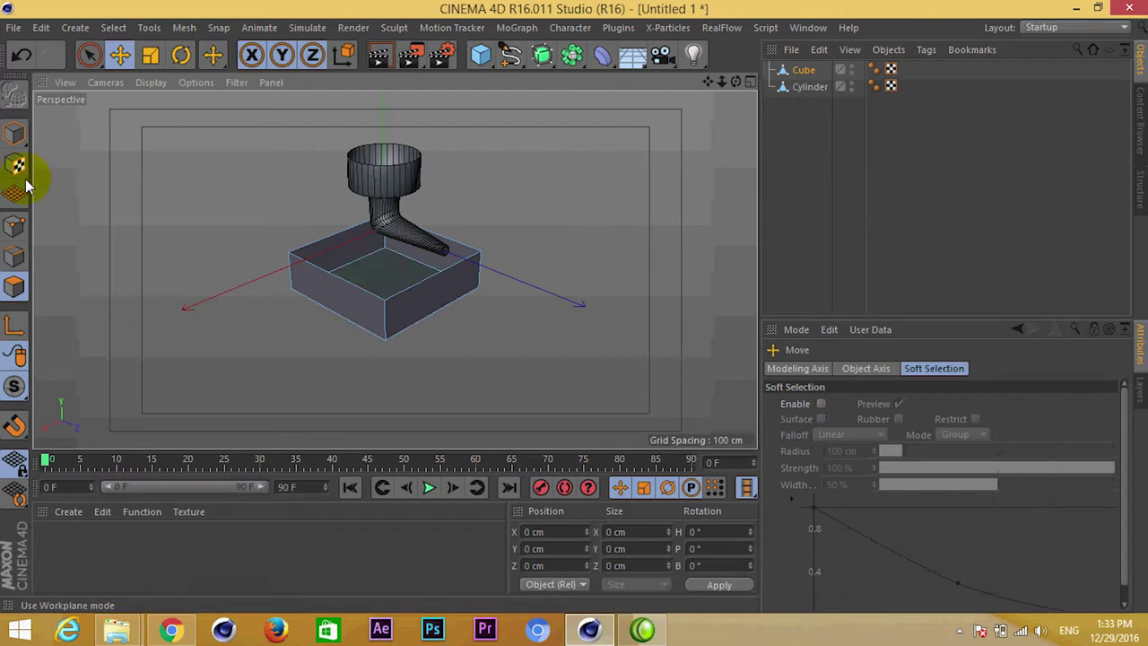
Slide the tray along Z to about 135 cm so it sits under the spout
click(14, 134)
drag(428, 262, 513, 264)
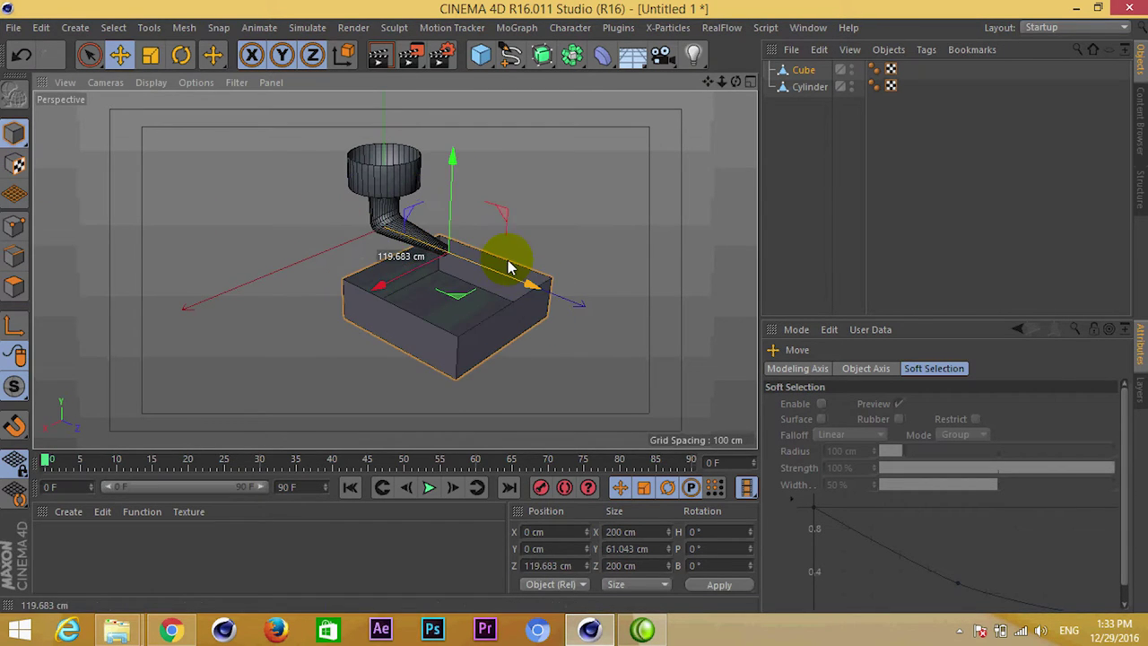
mouse_move(451, 290)
alt+mouse_down()
mouse_move(543, 287)
mouse_move(533, 241)
alt+mouse_up()
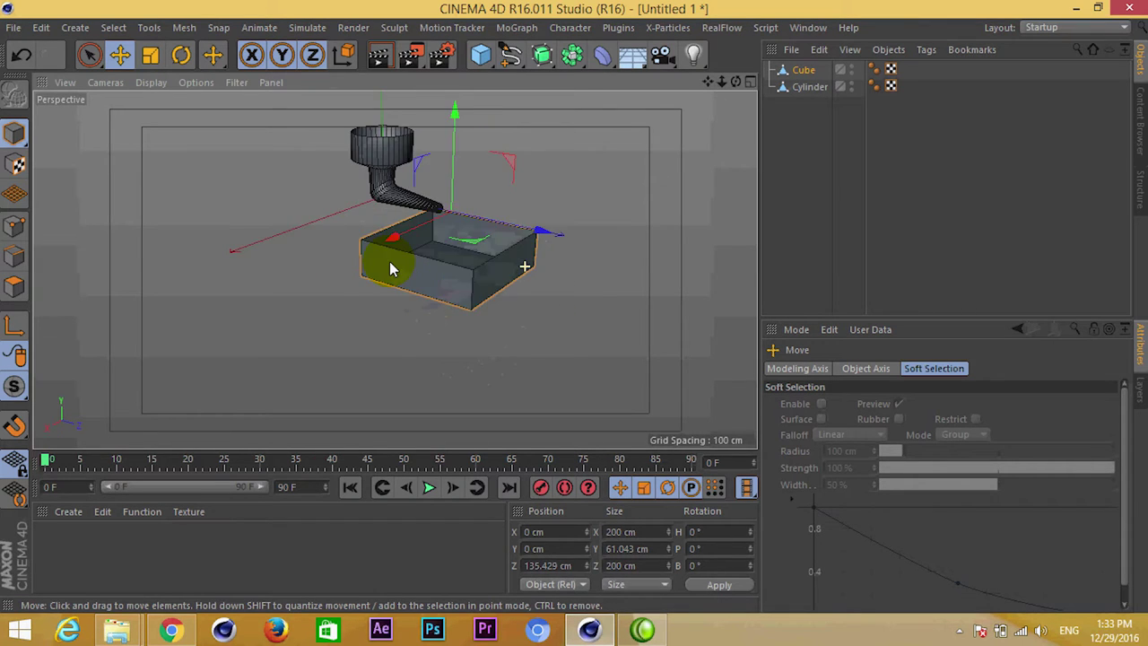
alt+drag(525, 277, 385, 328)
scroll(460, 290, up, 3)
Shift the tray's points down to Y -69.478 cm beneath the spout tip
click(27, 228)
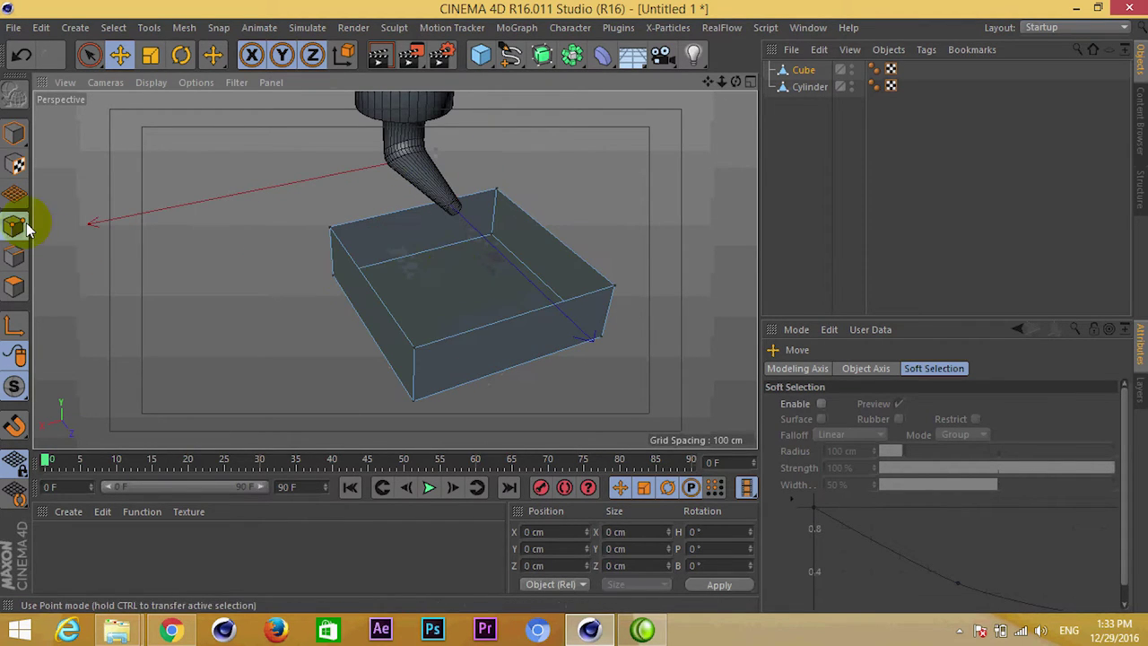
right_click(453, 272)
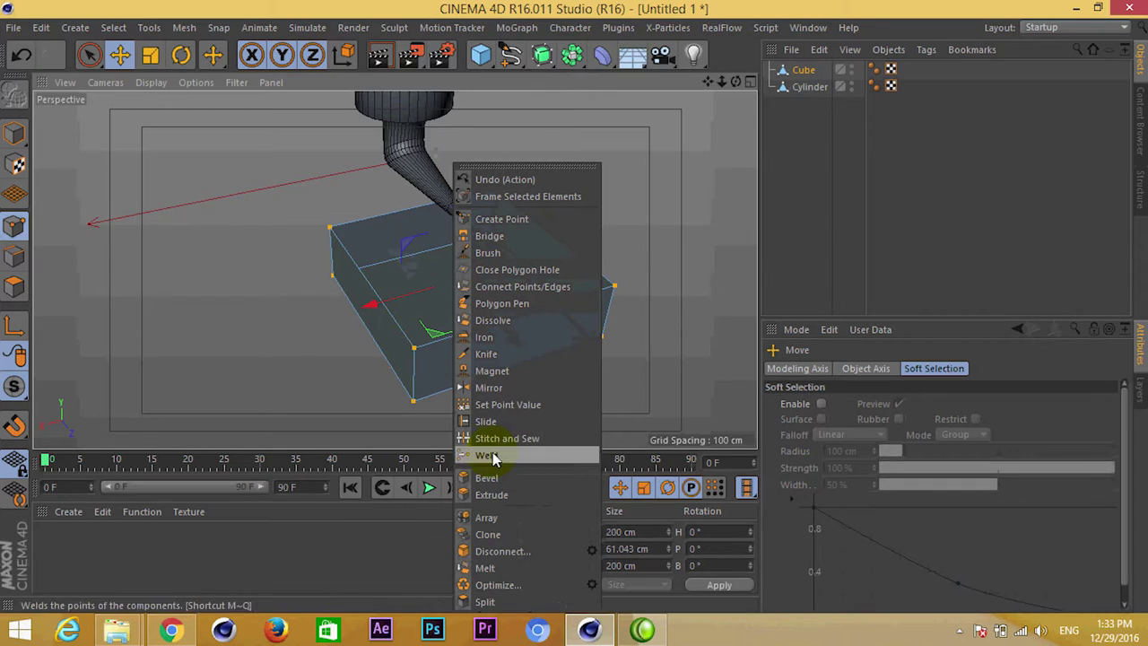
click(89, 163)
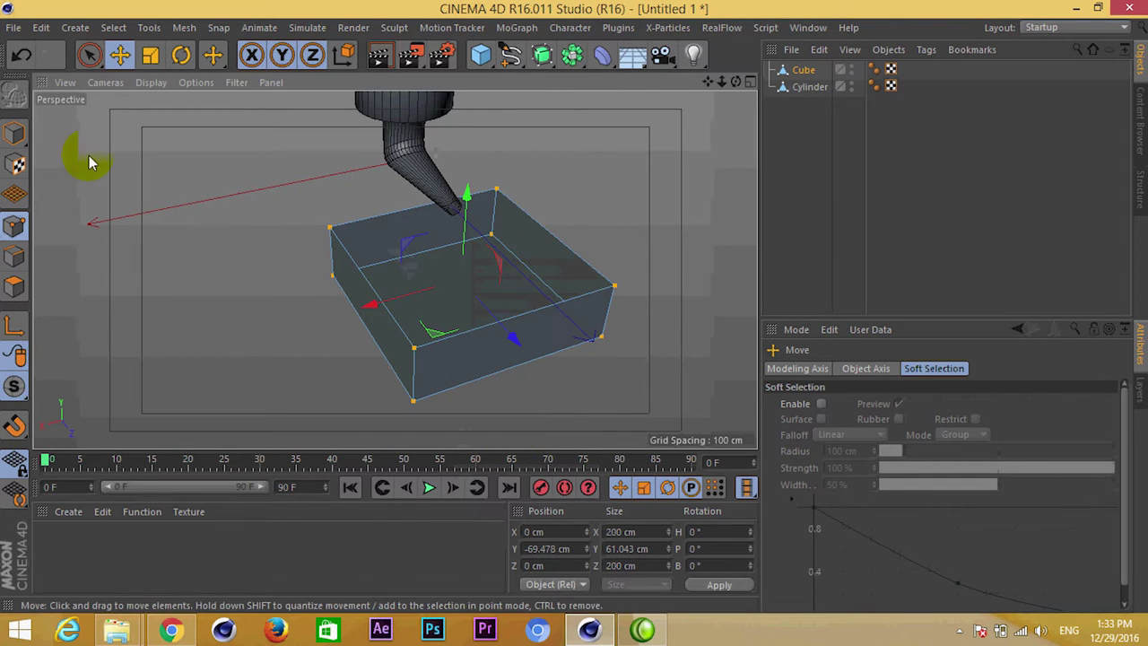
click(13, 137)
mouse_move(287, 193)
alt+mouse_down()
mouse_move(324, 217)
mouse_move(291, 282)
mouse_move(460, 265)
mouse_move(494, 297)
mouse_move(297, 289)
mouse_move(398, 257)
mouse_move(418, 290)
mouse_move(392, 301)
mouse_move(410, 290)
mouse_move(397, 287)
mouse_move(404, 269)
alt+mouse_up()
click(407, 258)
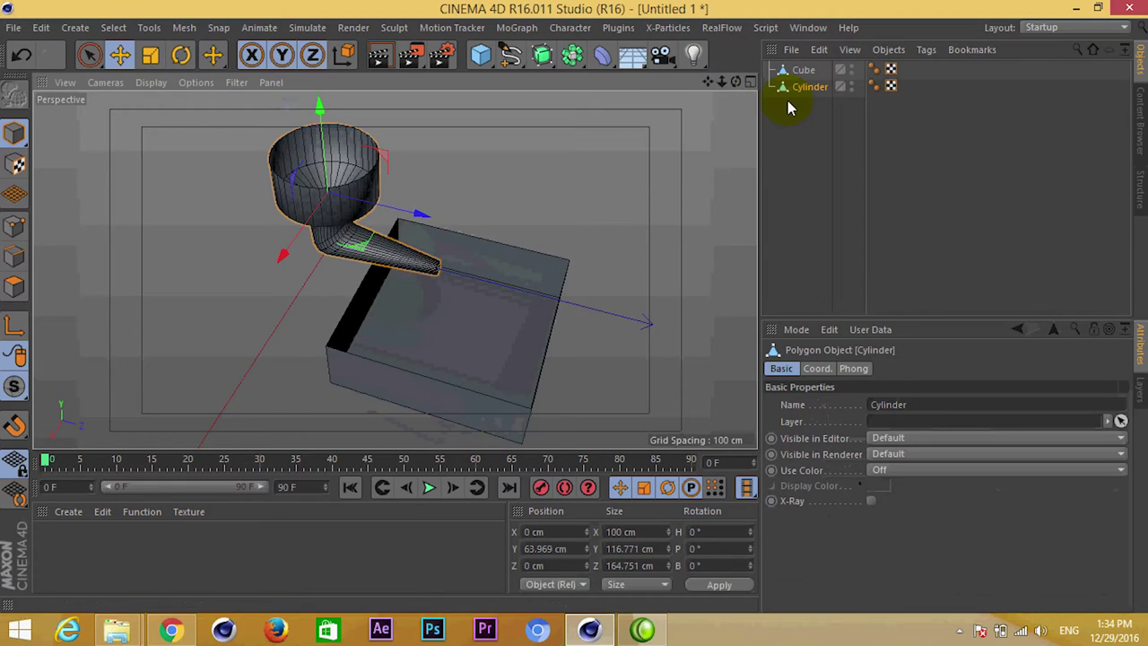
click(532, 292)
click(539, 226)
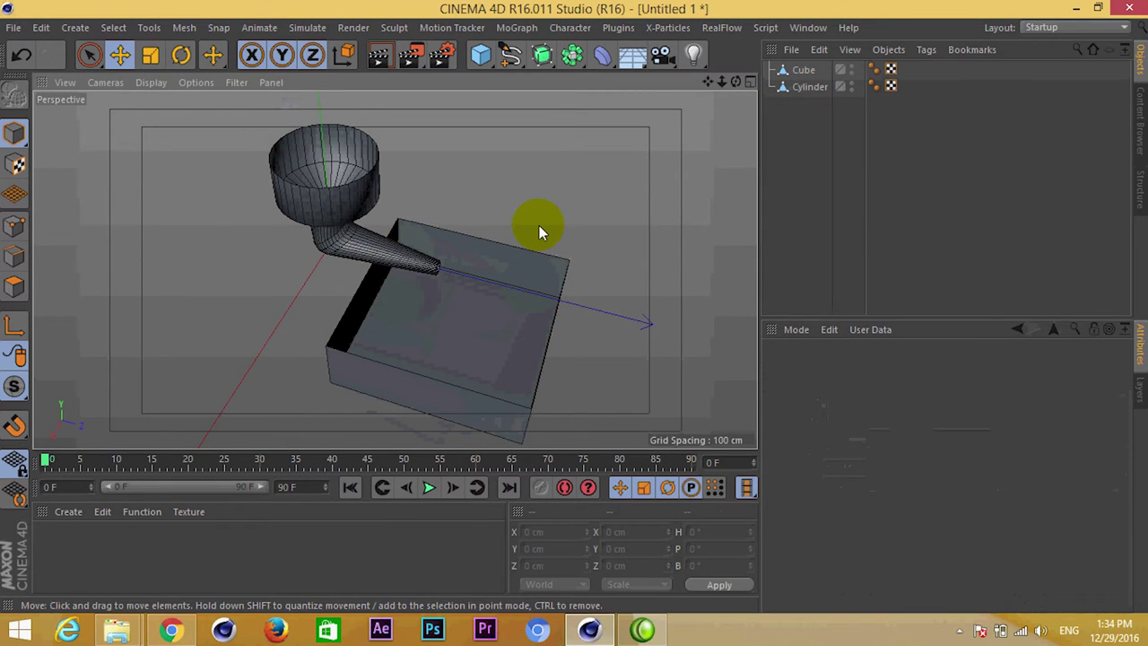